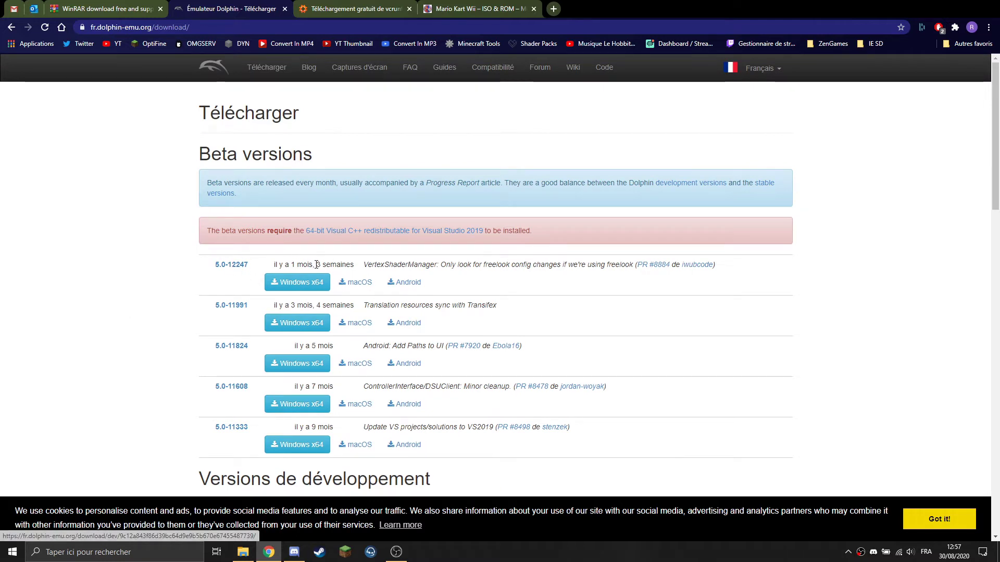
- Download the Windows x64 build of Dolphin beta 5.0-12247 and open the downloaded archive
drag(285, 265, 349, 264)
click(349, 265)
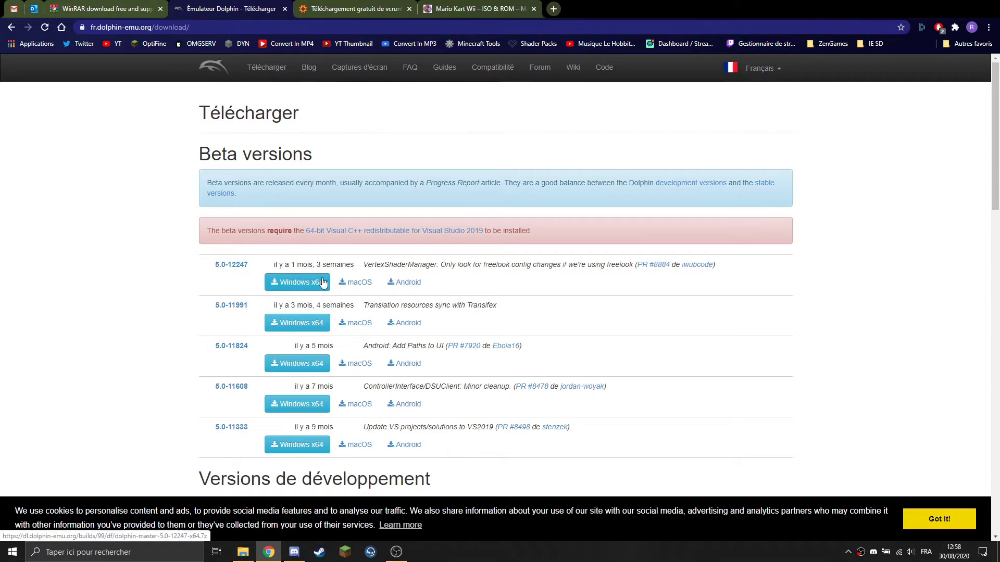
click(301, 284)
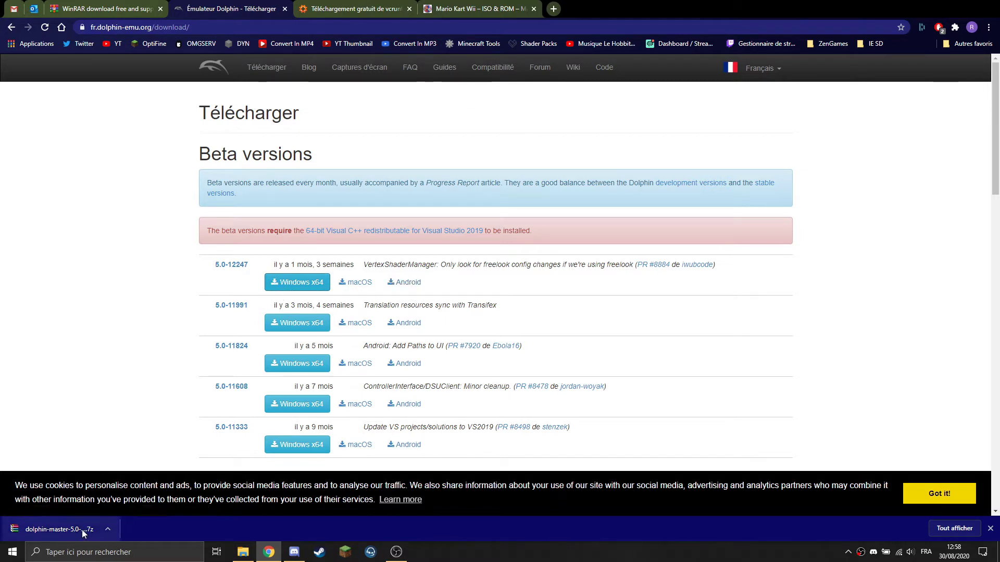
click(53, 527)
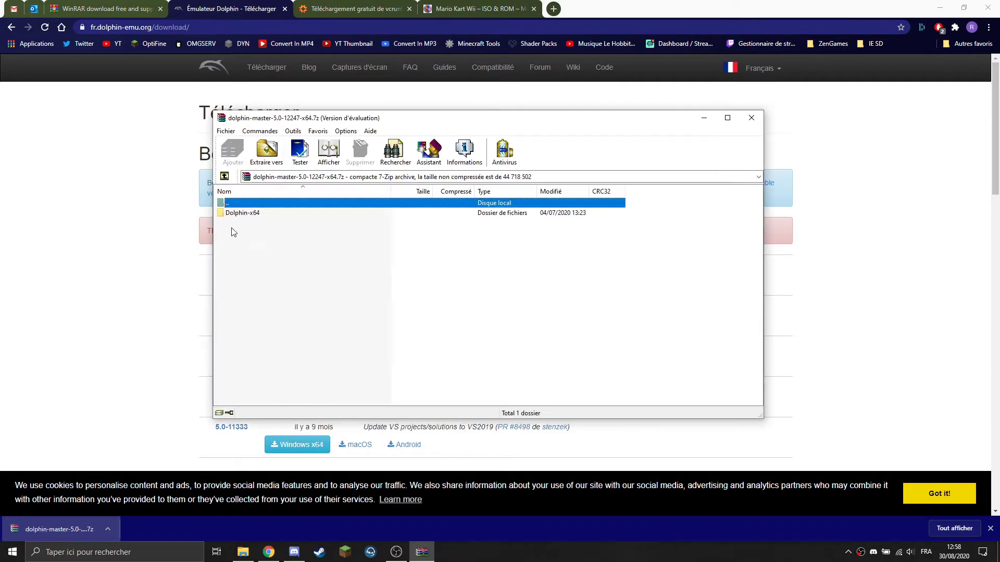
- Extract the Dolphin-x64 folder from the archive into the TUTO folder under Documents > Emulation
double_click(242, 213)
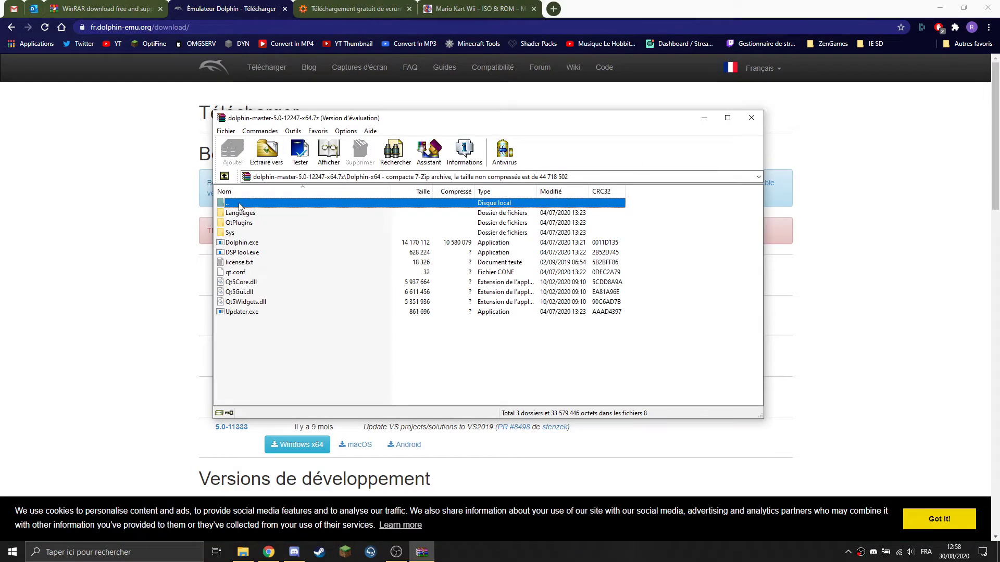
double_click(240, 204)
key(alt+Tab)
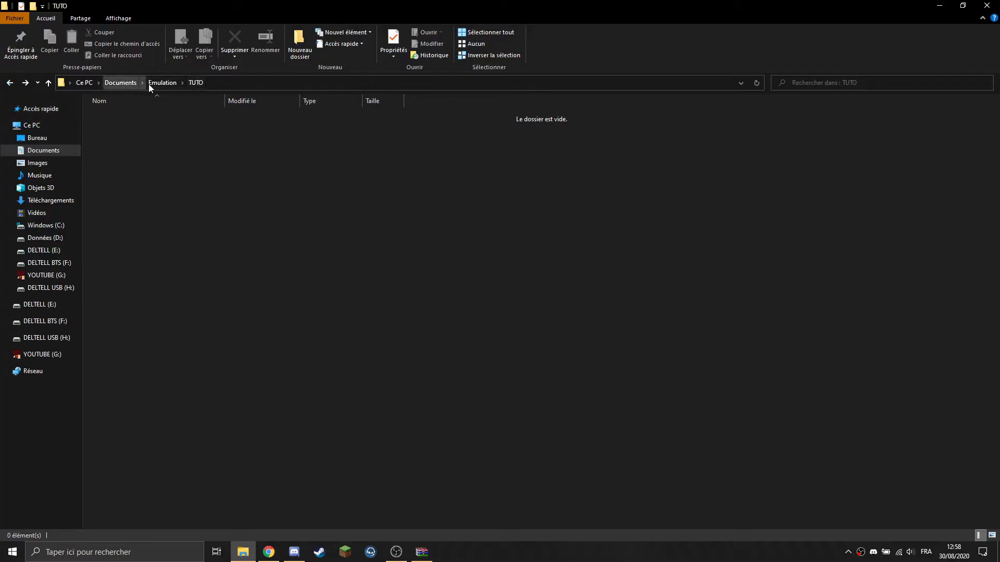
click(421, 552)
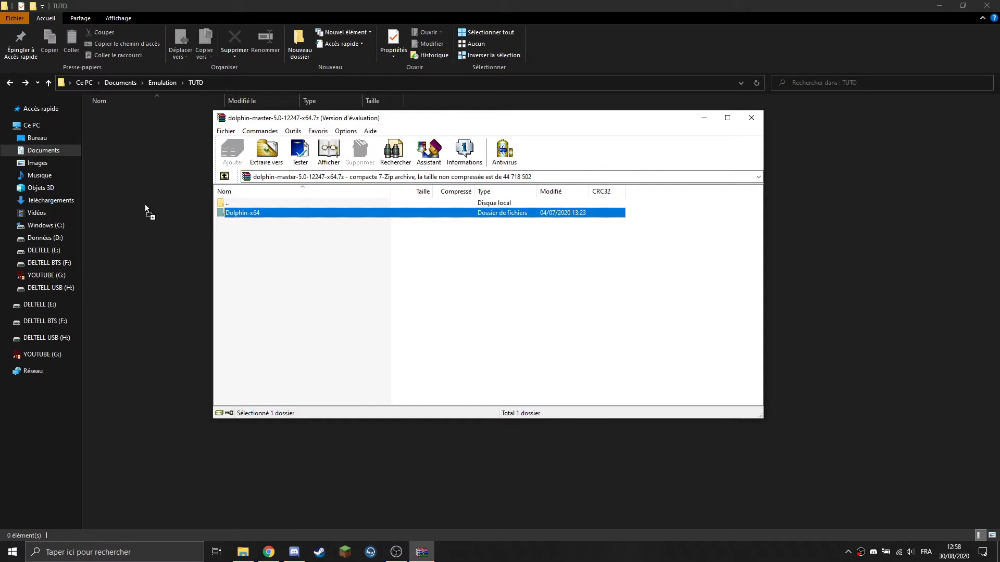
drag(139, 201, 237, 215)
drag(138, 207, 138, 207)
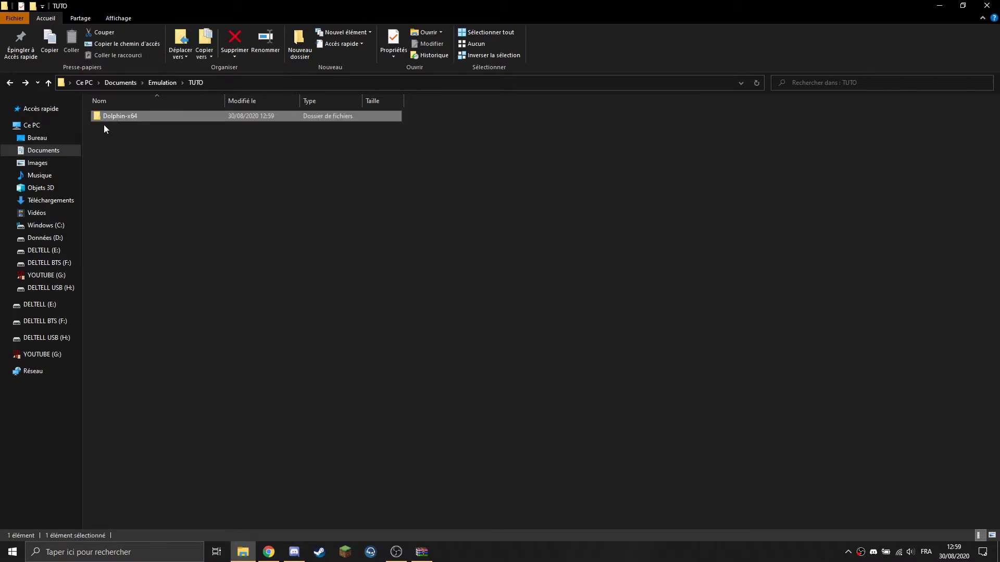
- Launch Dolphin from the extracted Dolphin-x64 folder and return to that folder in File Explorer
double_click(104, 117)
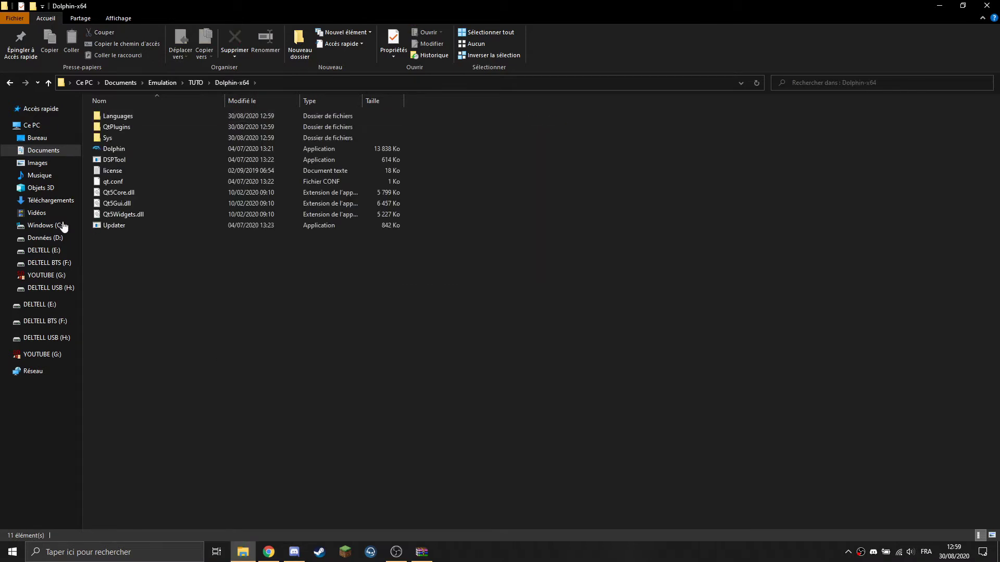
click(100, 149)
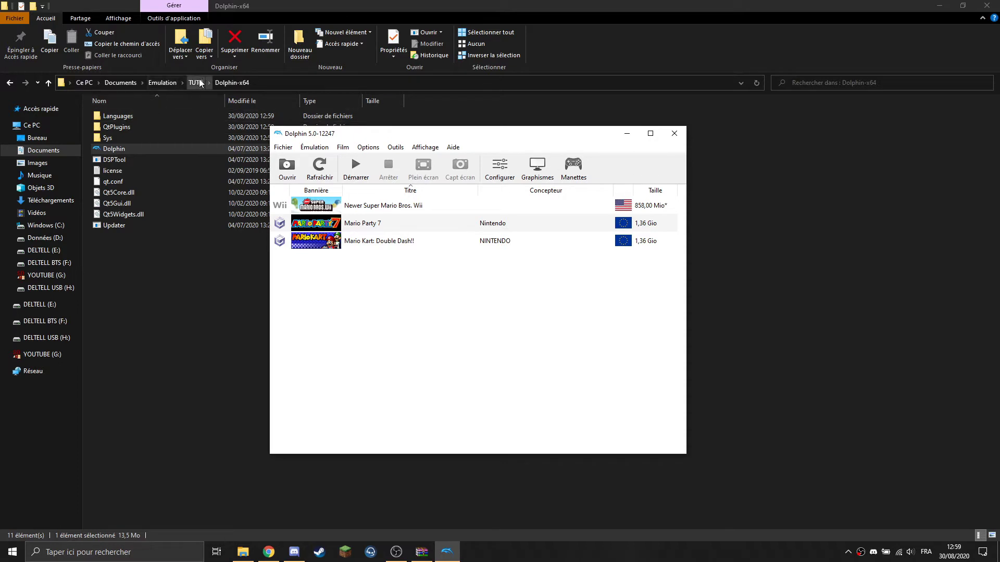
click(168, 83)
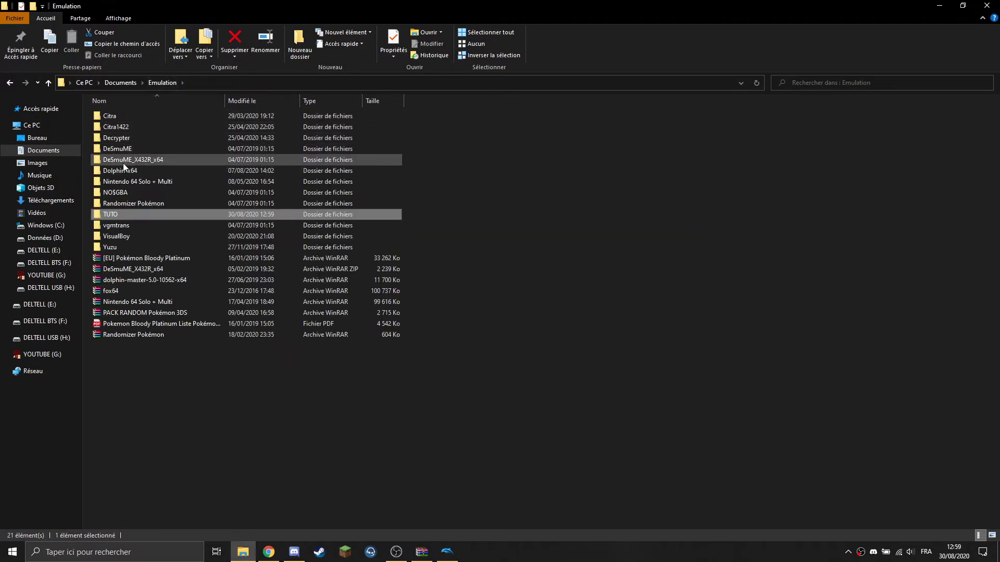
key(alt+Left)
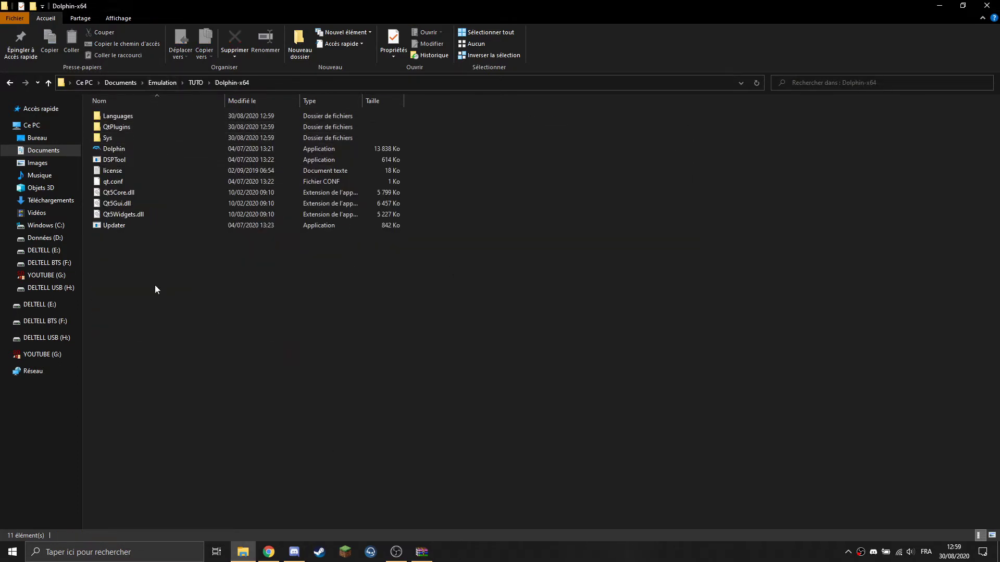
- Create a folder named roms inside the Dolphin-x64 folder and look inside it
right_click(154, 286)
mouse_move(179, 400)
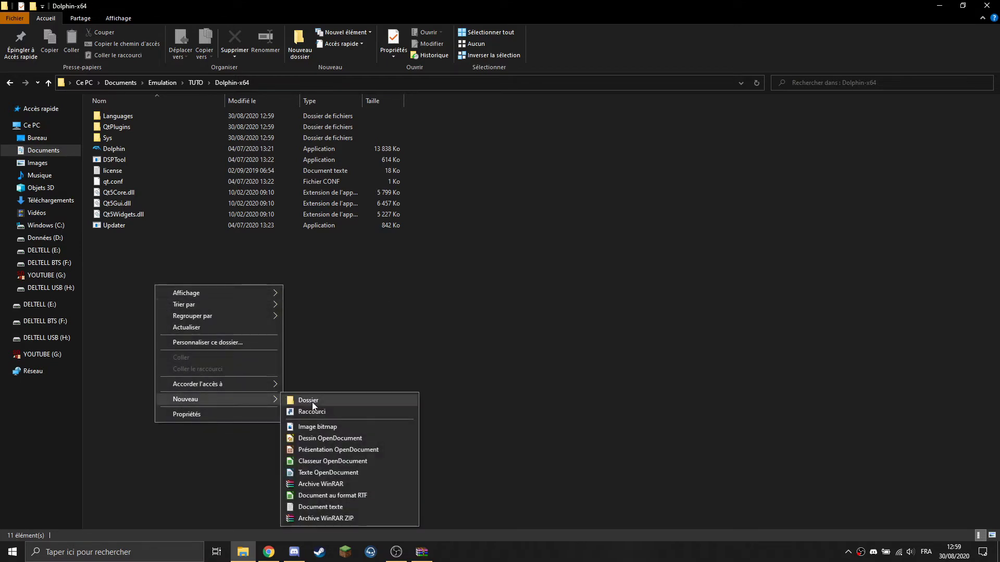
click(311, 402)
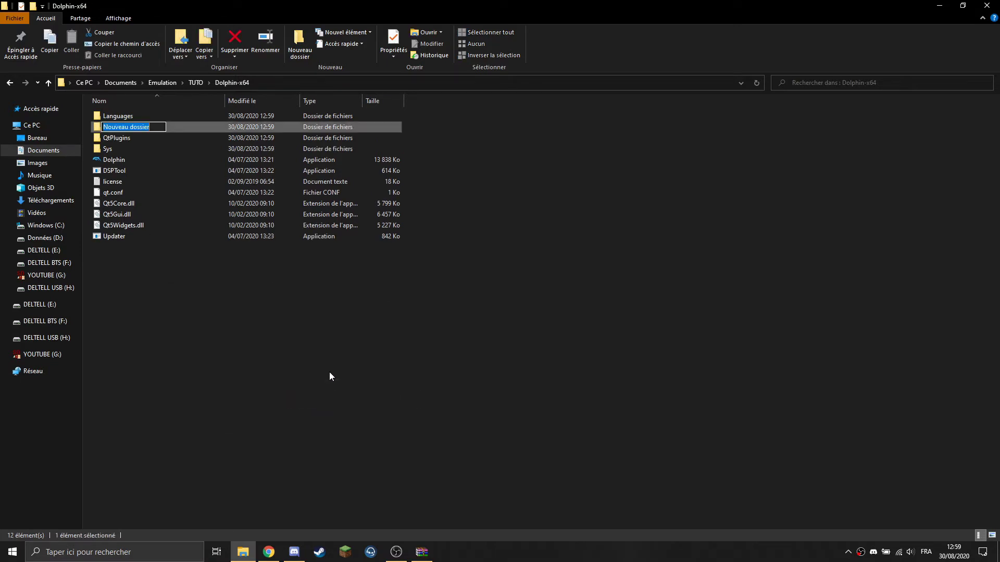
text(oms)
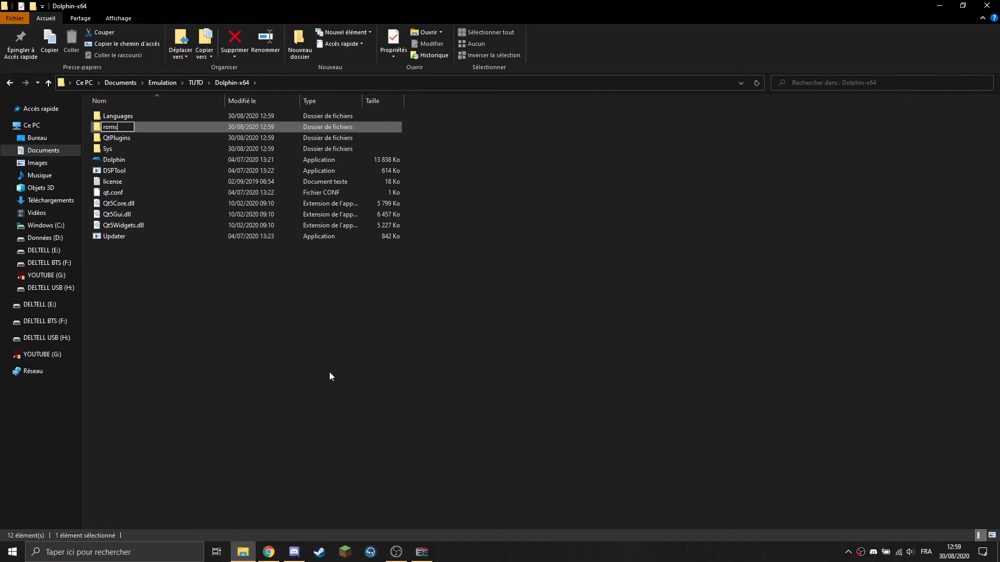
key(Return)
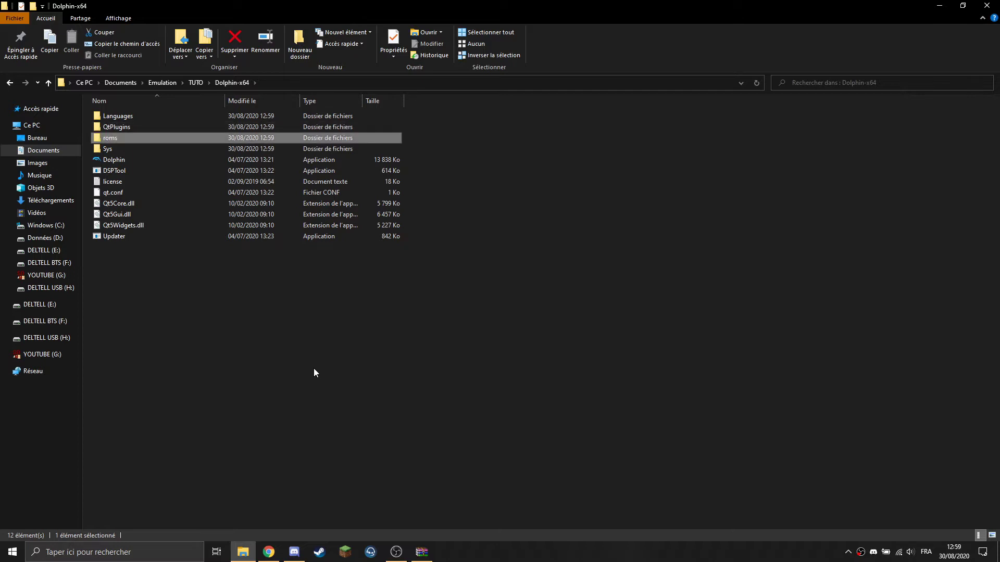
double_click(106, 139)
drag(198, 143, 205, 355)
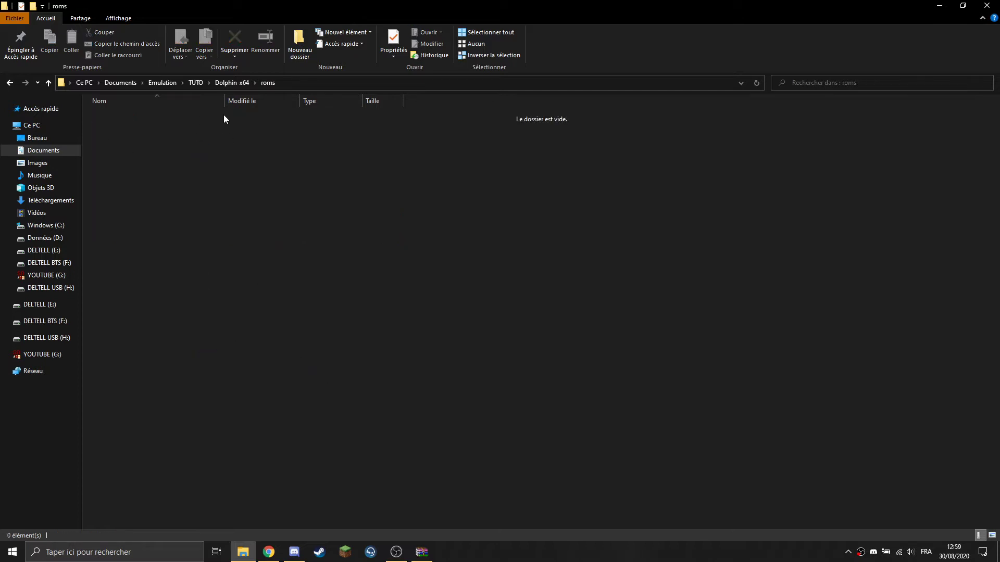
click(224, 86)
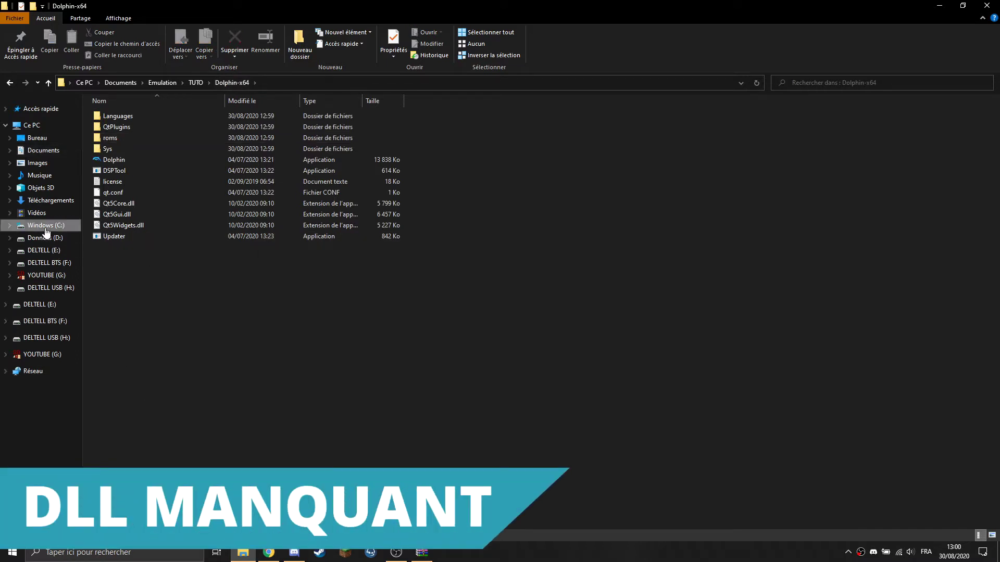
- Open the System32 folder inside the Windows folder on drive C
click(65, 225)
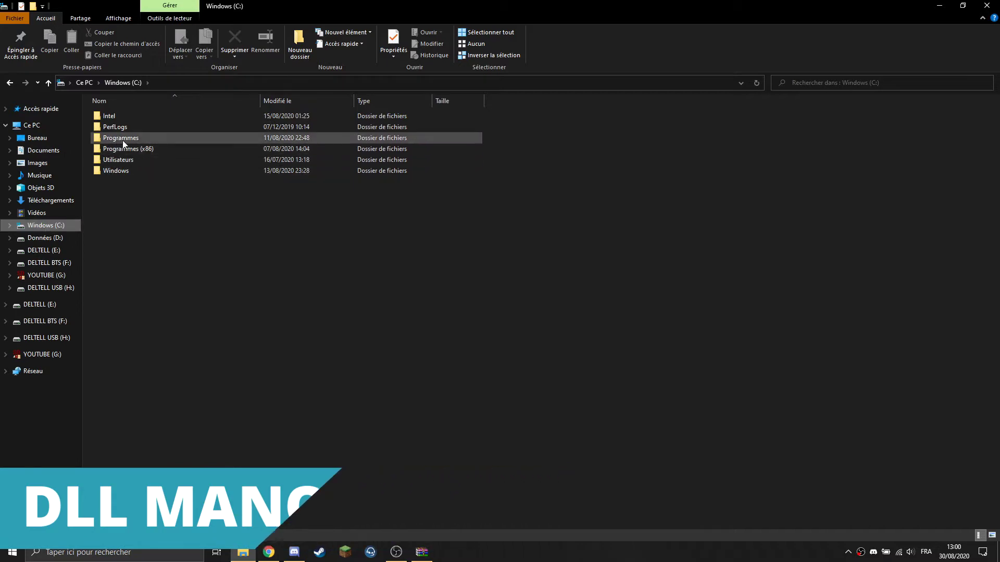
double_click(121, 170)
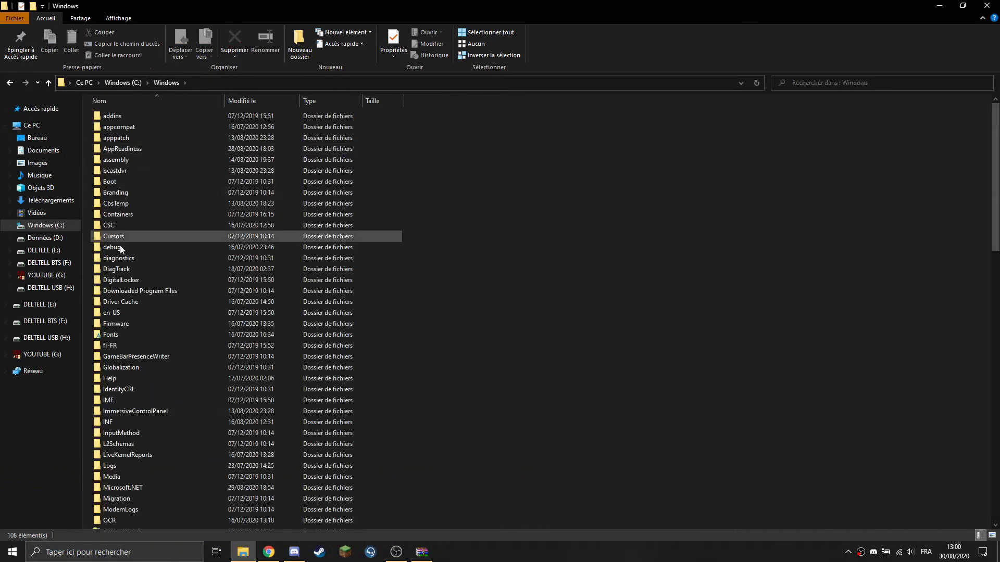
scroll(129, 449, down, 8)
scroll(127, 484, down, 3)
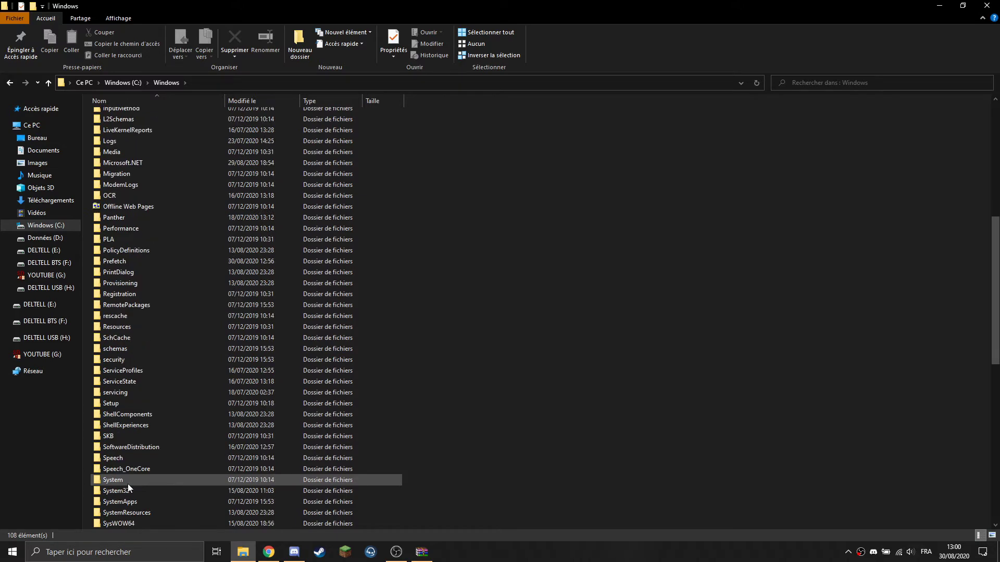
double_click(127, 492)
scroll(217, 312, down, 18)
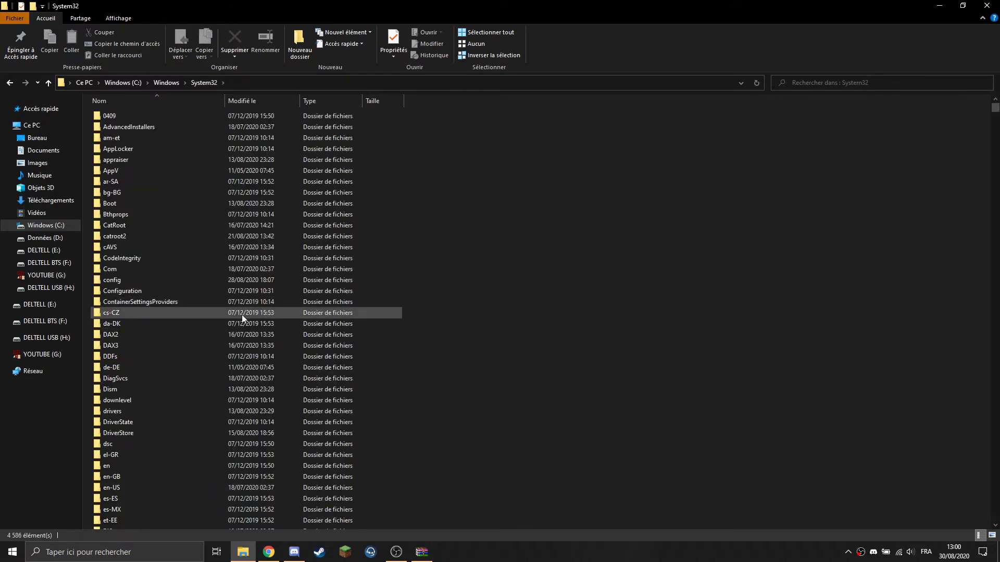
- Switch to Chrome and highlight the file name VCRUNTIME140_1 on the DLL-FILES.COM page
click(269, 554)
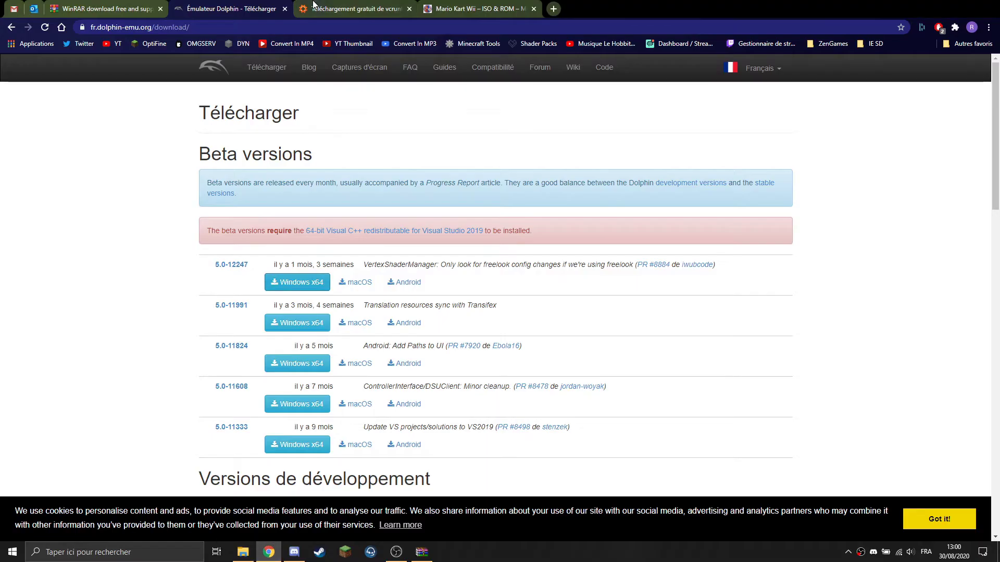
click(313, 5)
drag(181, 214, 343, 218)
drag(181, 219, 344, 219)
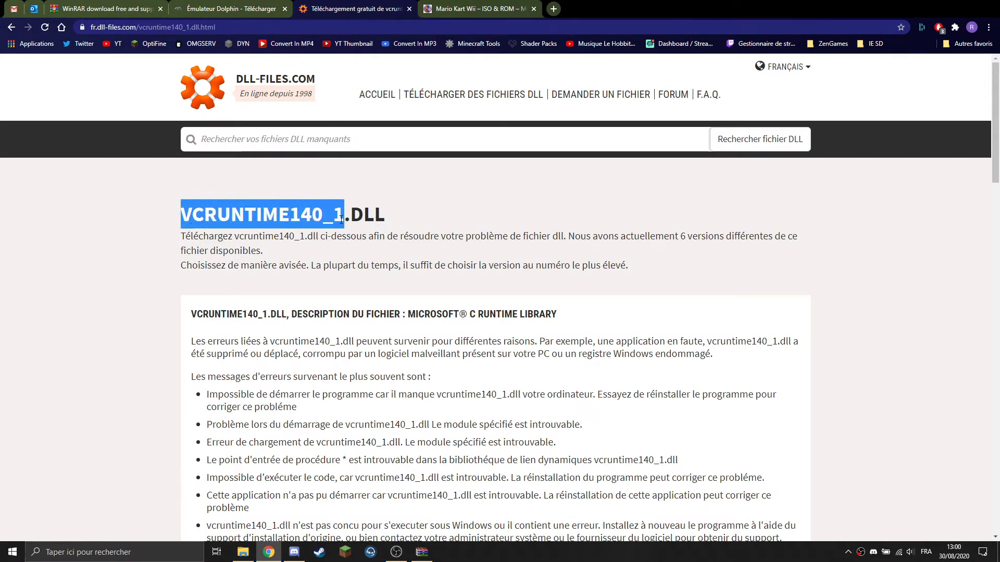
- Switch back to File Explorer, locate vcruntime140_1.dll in System32 and delete it
key(alt+Tab)
scroll(229, 352, down, 3)
click(229, 352)
text(vc)
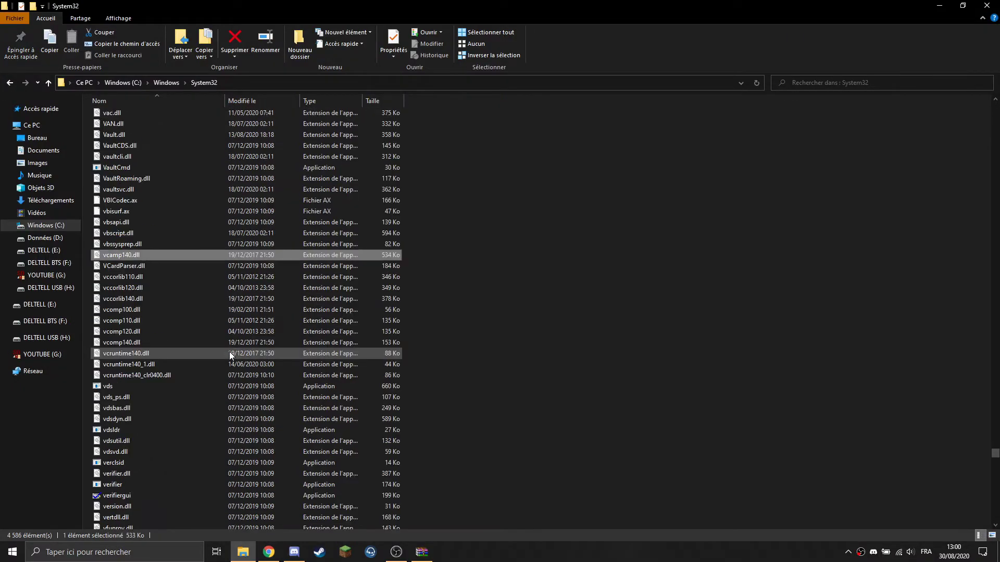
key(Down)
click(229, 353)
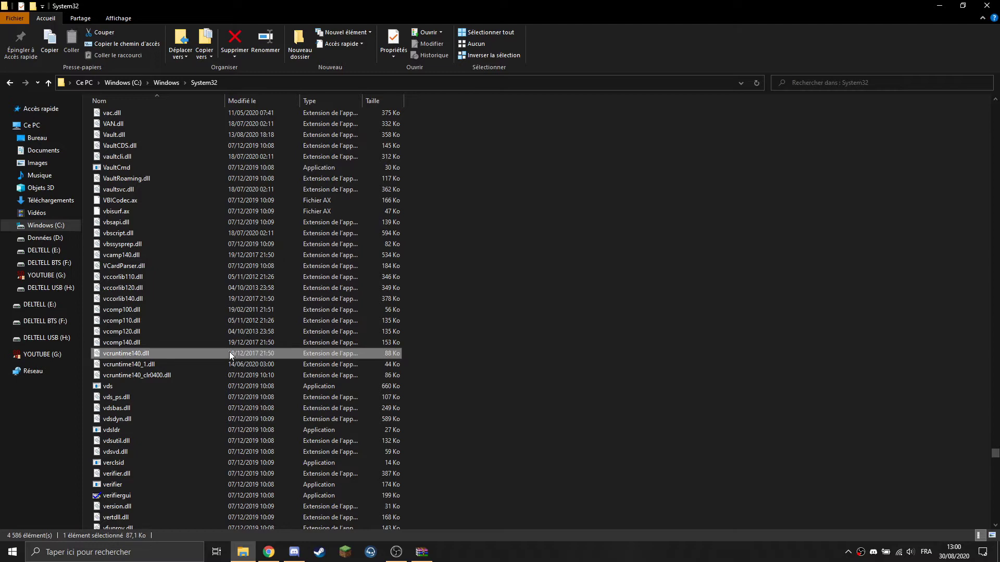
click(142, 364)
scroll(143, 367, down, 4)
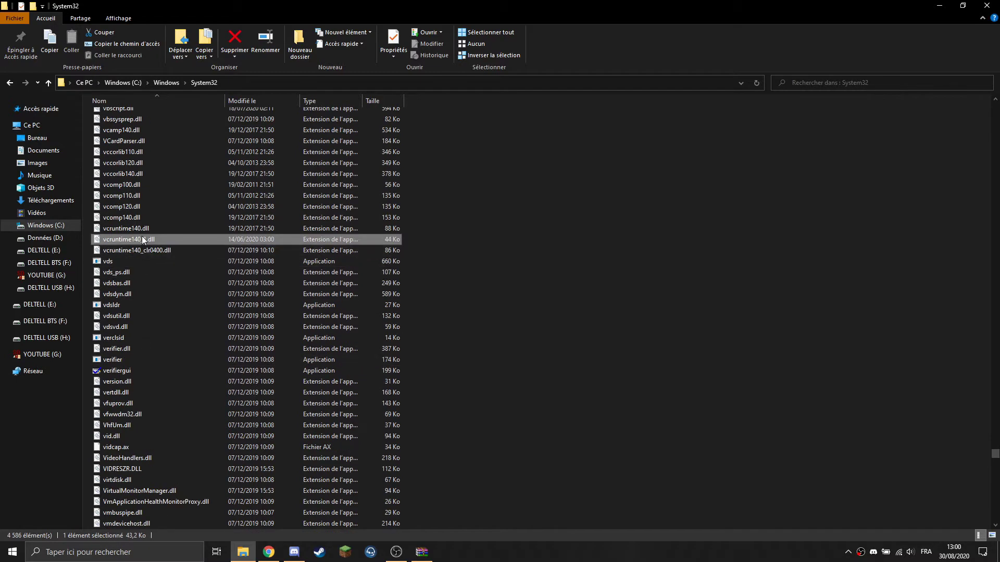
key(Delete)
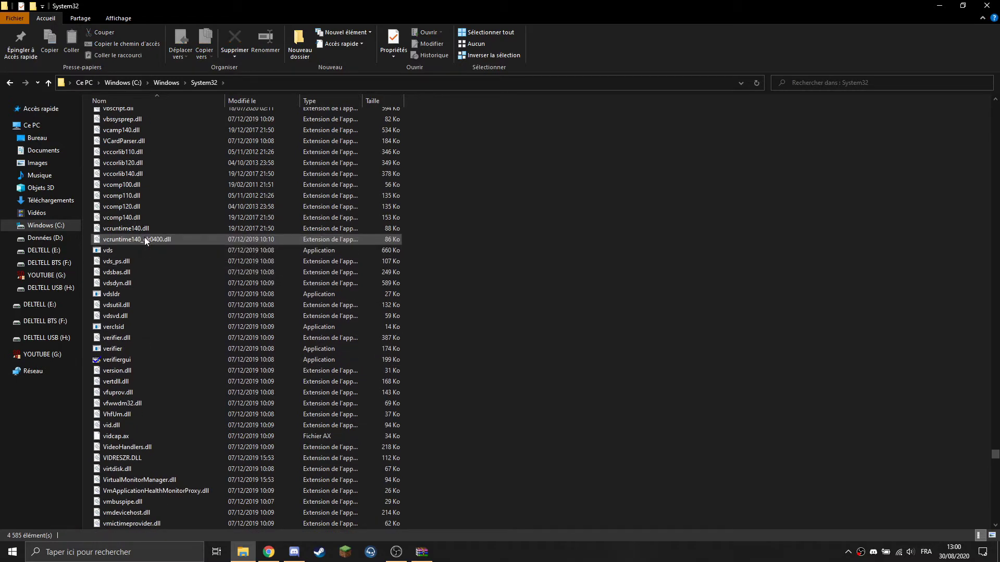
- Try to launch Dolphin from the Dolphin-x64 folder under Documents > Emulation > TUTO and dismiss the error dialog
click(42, 150)
double_click(121, 161)
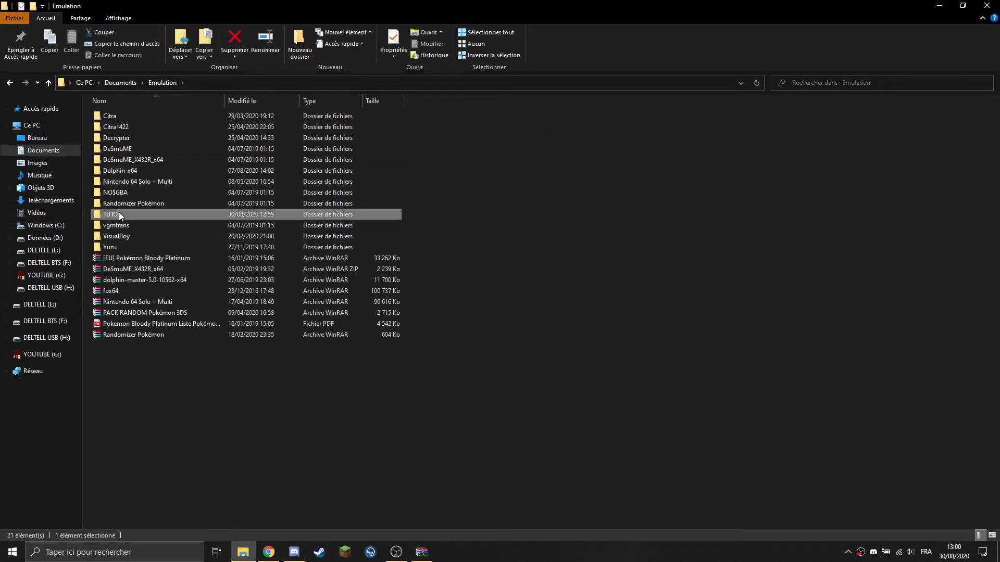
double_click(118, 212)
double_click(120, 115)
double_click(120, 162)
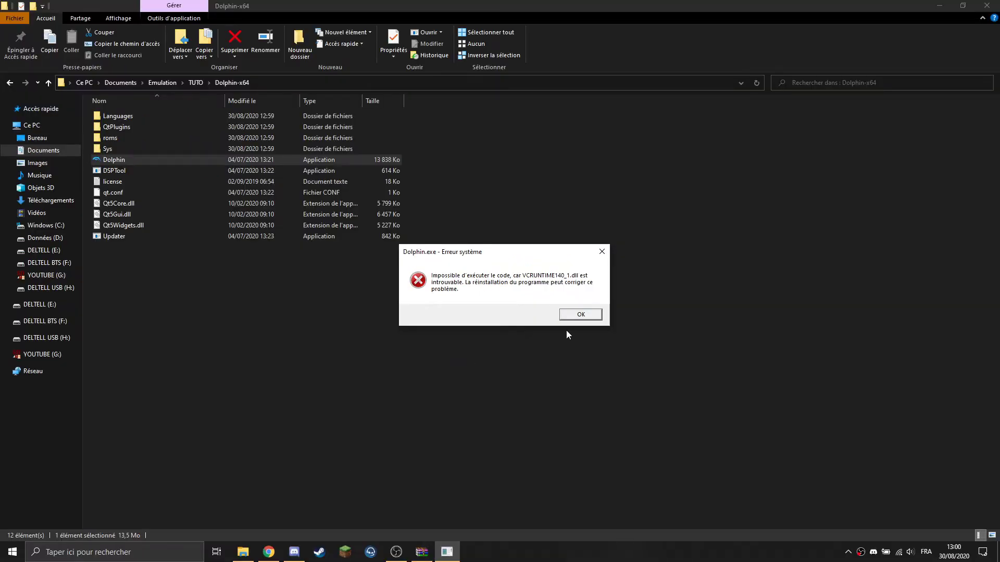
click(602, 252)
- Close the Dolphin archive window, switch to Chrome and search DLL-FILES.COM for VCRUNTIME140_1
click(422, 552)
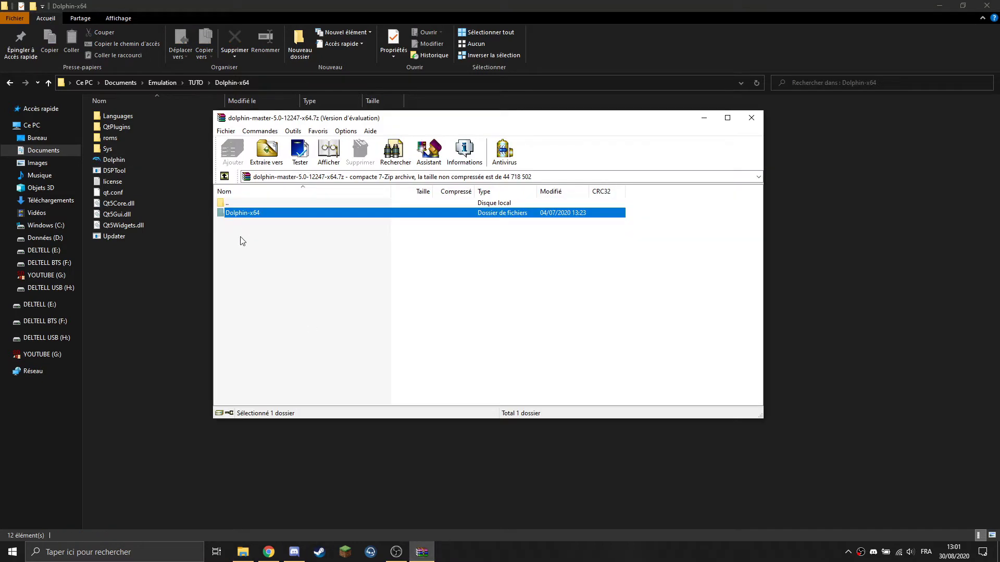
click(751, 118)
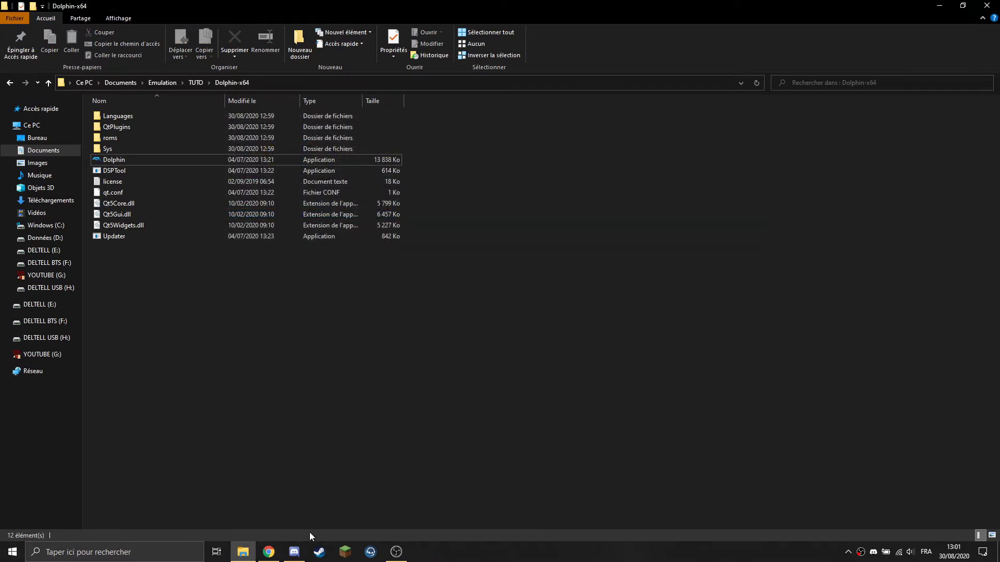
click(269, 553)
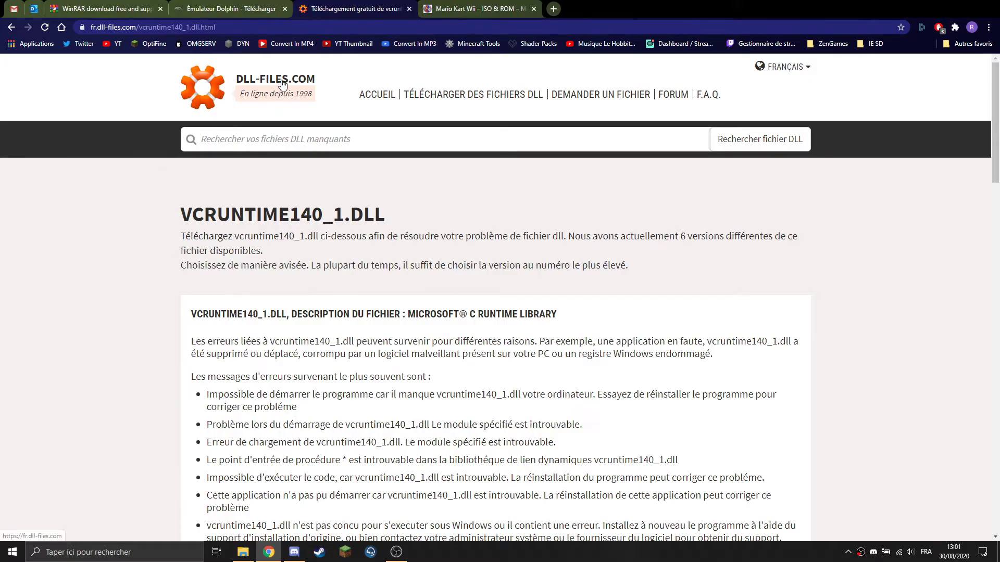
click(263, 147)
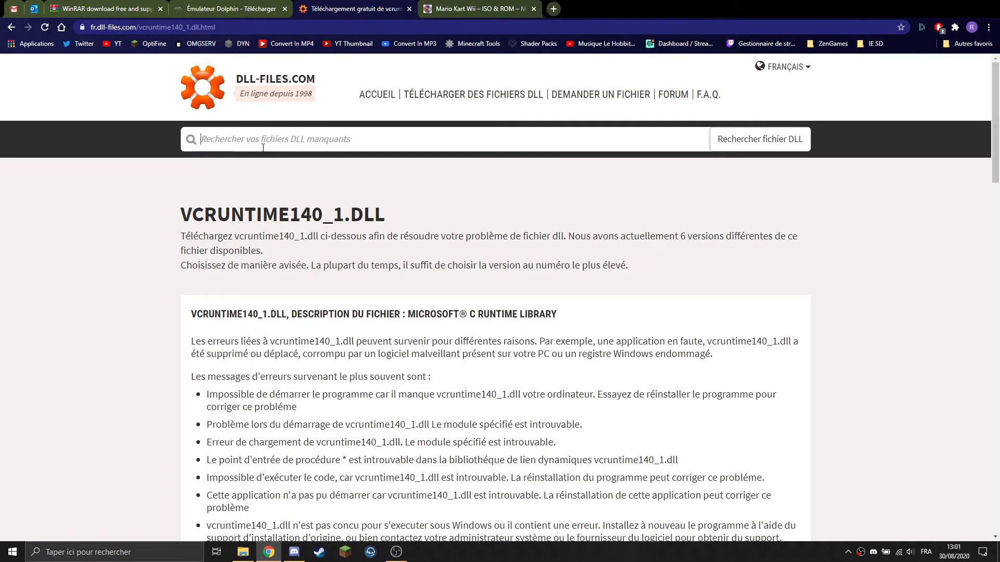
text(VCRUNTIME140_1)
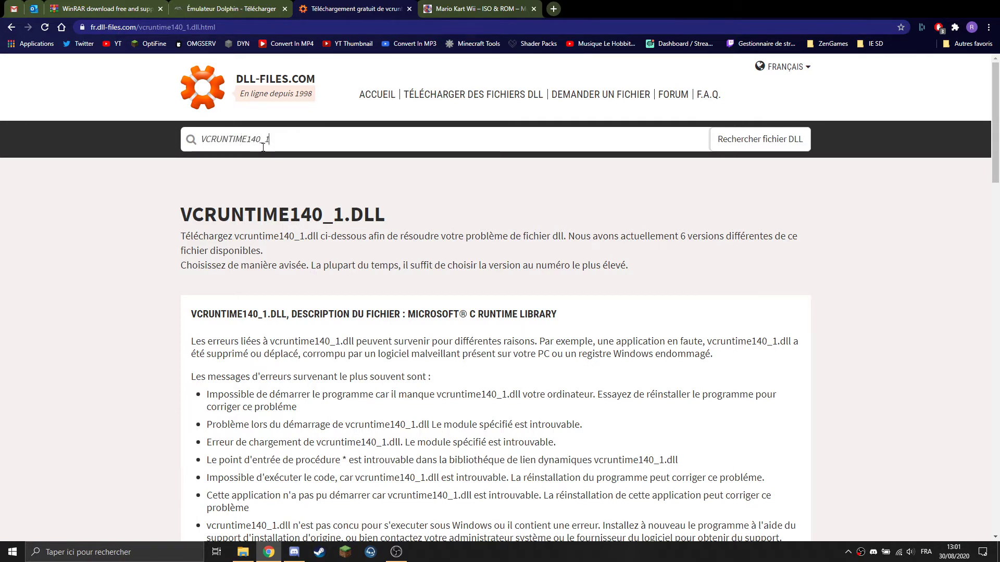
key(Return)
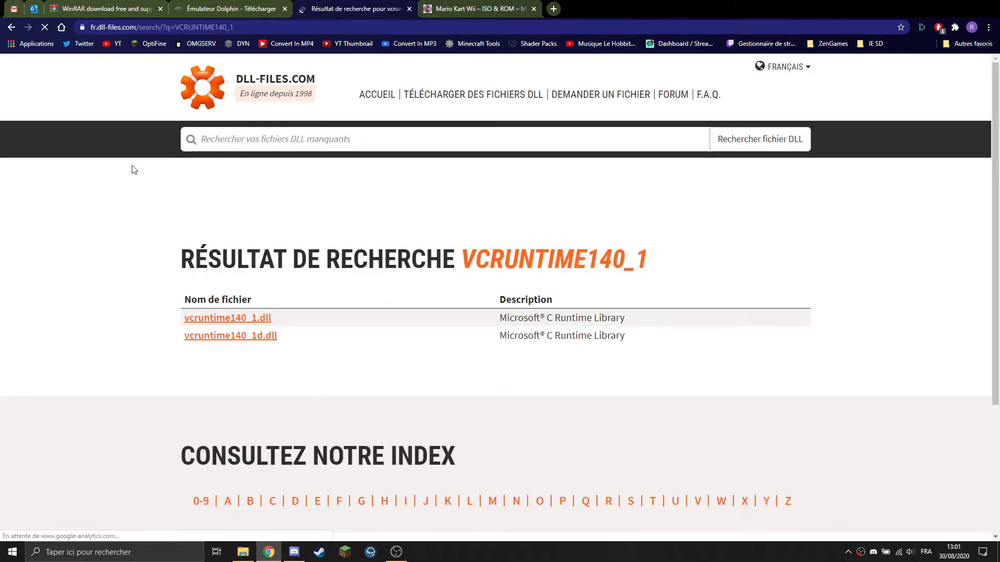
- Download version 14.26.28804.1 of vcruntime140_1.dll from DLL-FILES.COM and open the downloaded zip
click(255, 326)
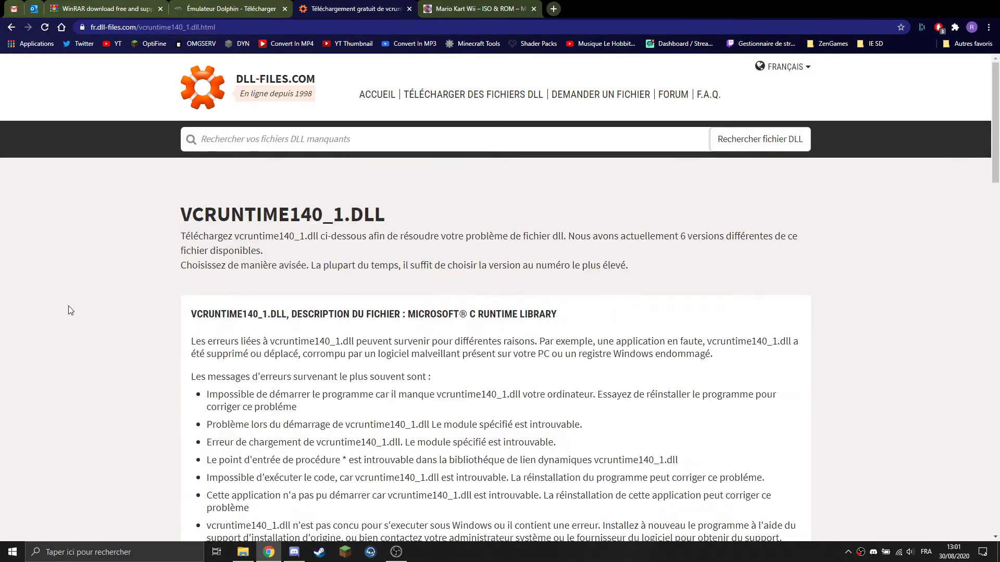
scroll(71, 305, down, 10)
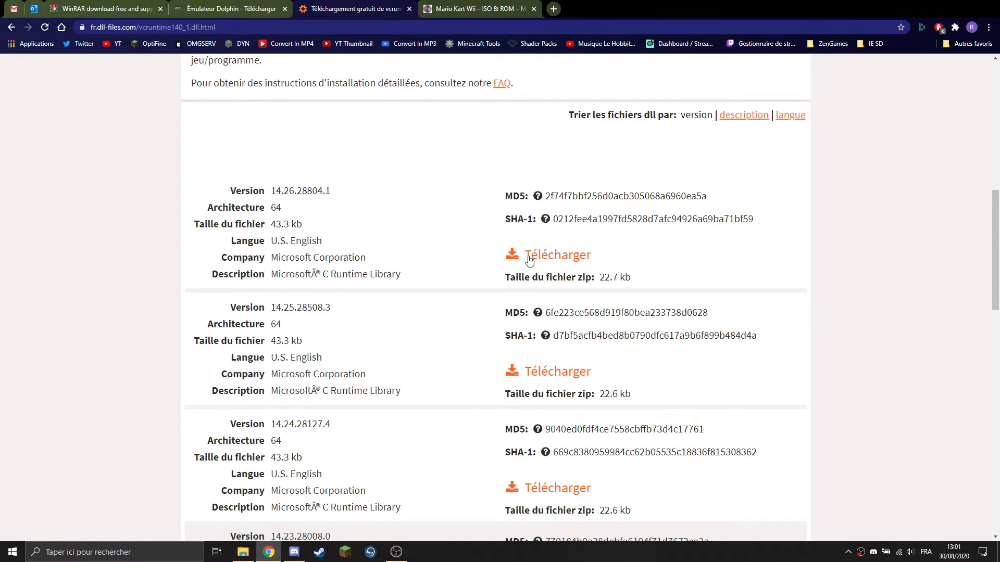
click(547, 260)
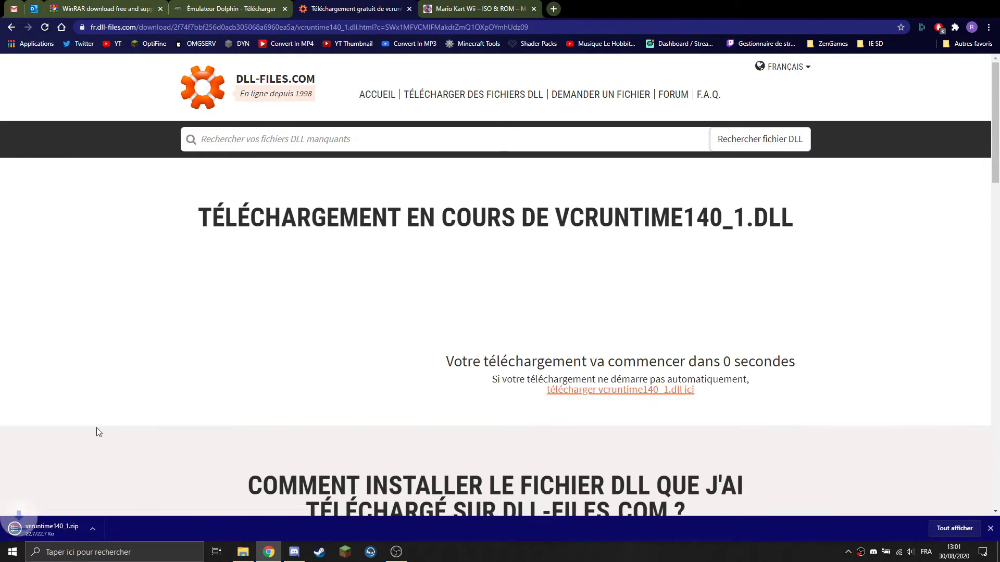
click(42, 529)
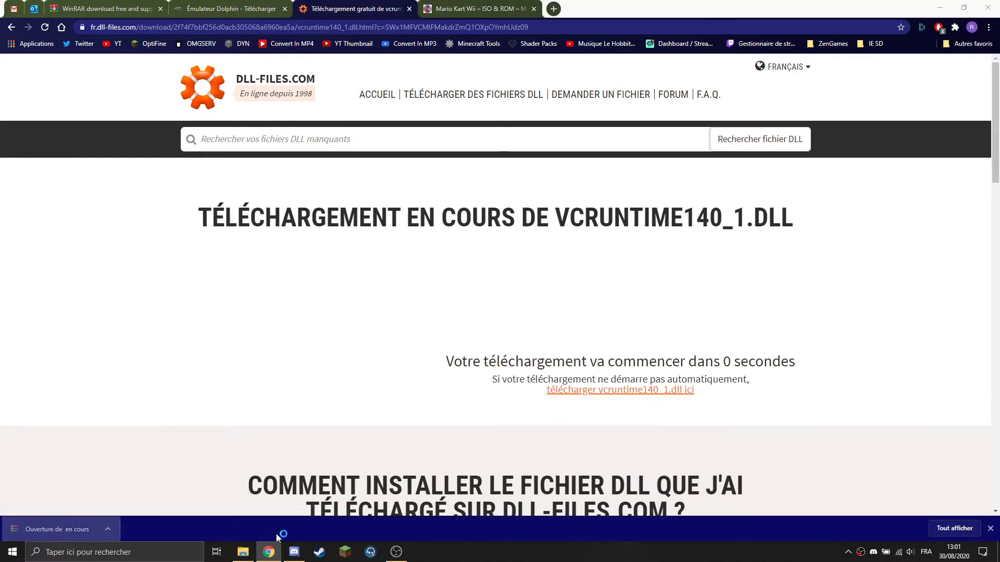
- Switch to File Explorer, dismiss the WinRAR licence reminder and go back to the System32 folder
click(243, 552)
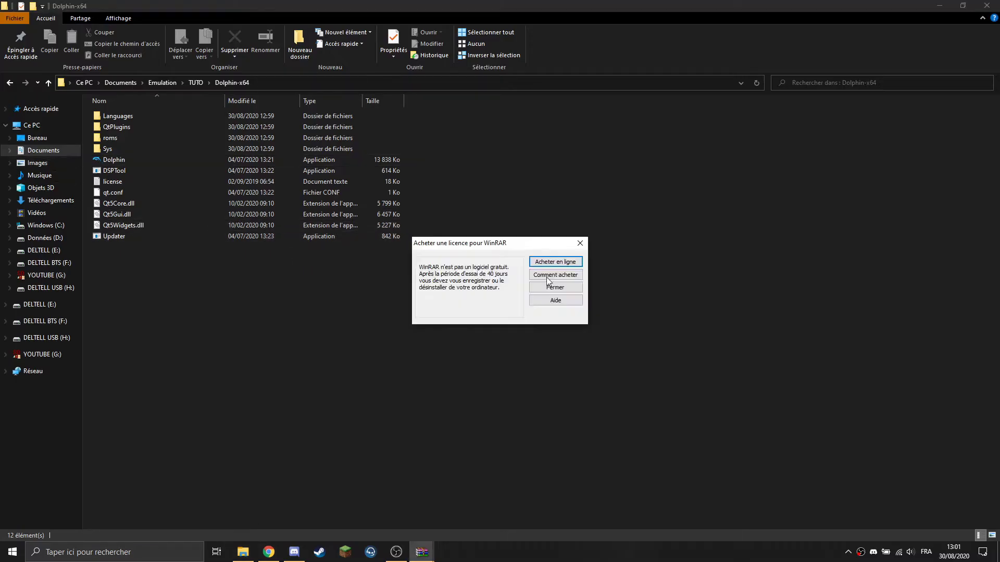
click(582, 242)
click(10, 83)
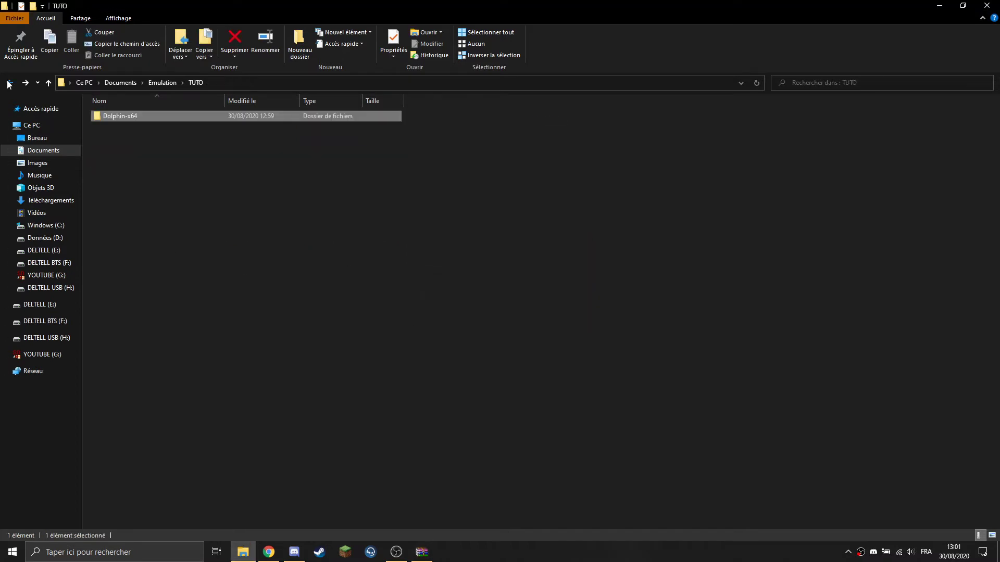
click(10, 83)
click(9, 82)
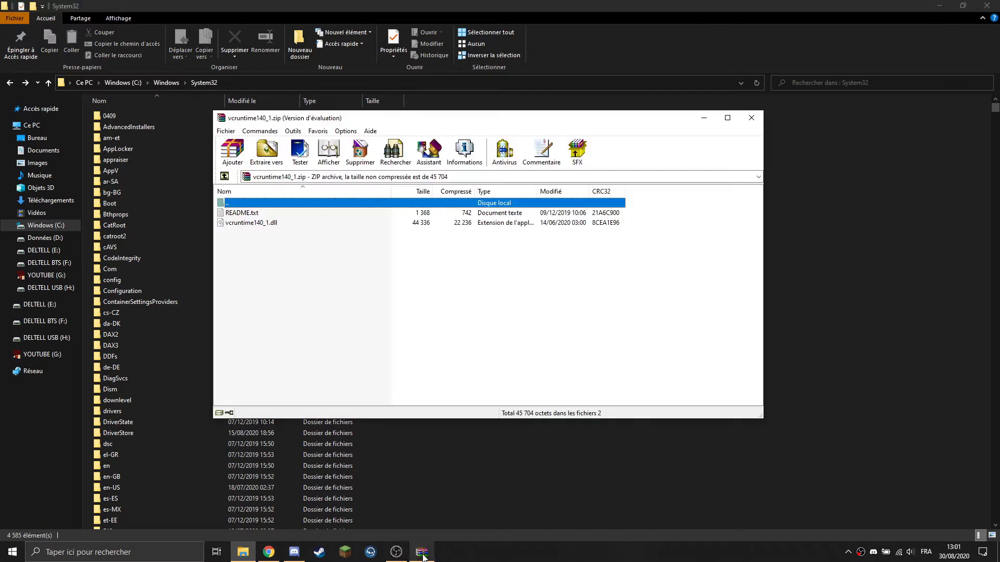
- Copy vcruntime140_1.dll from the WinRAR archive into System32, granting permission, and locate it in the folder
click(422, 551)
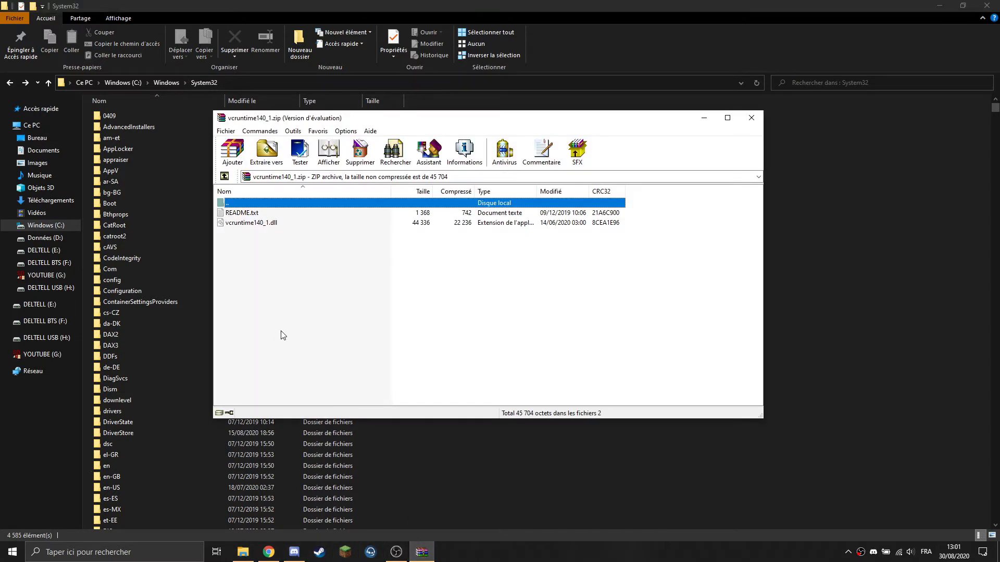
click(235, 222)
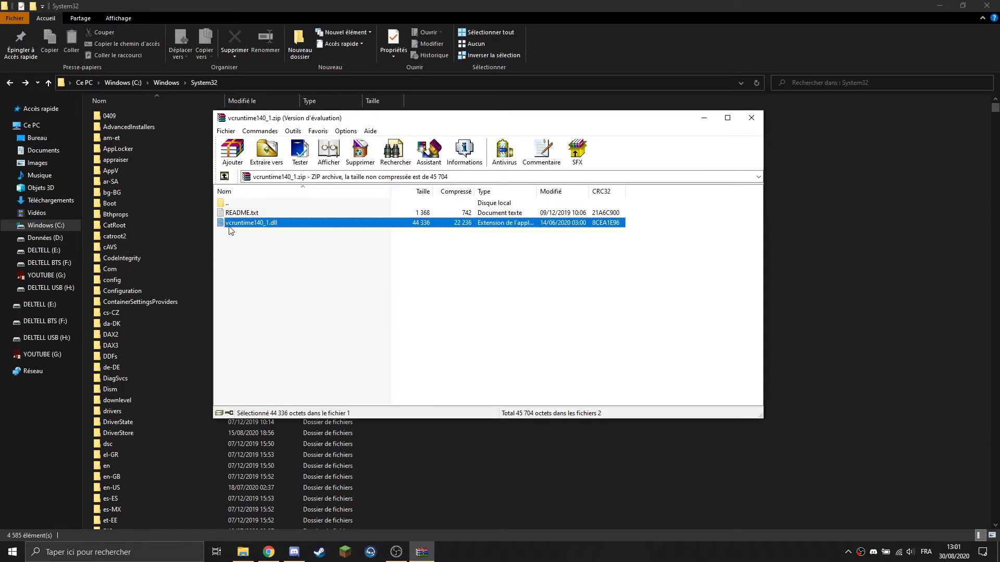
scroll(188, 323, down, 20)
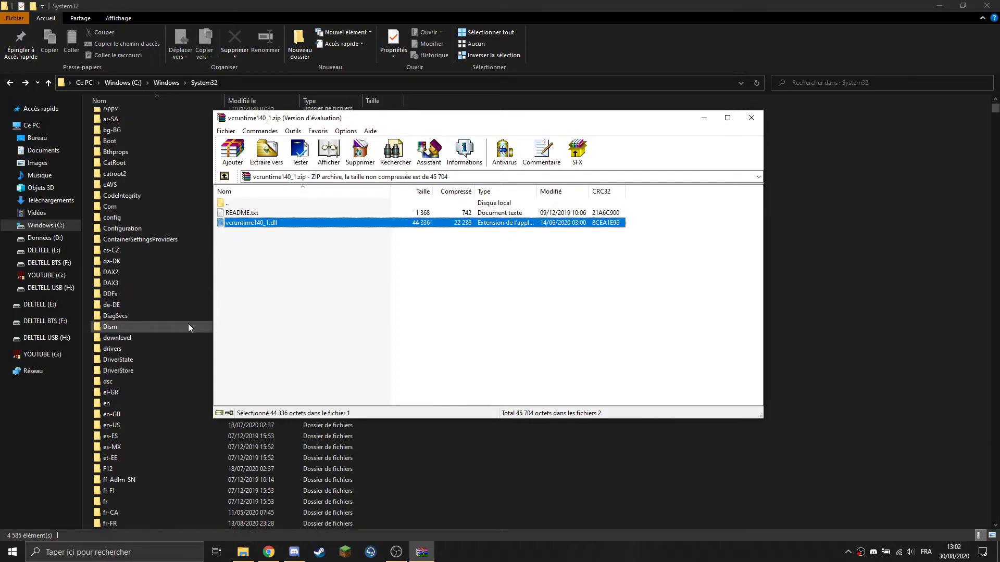
scroll(189, 325, down, 20)
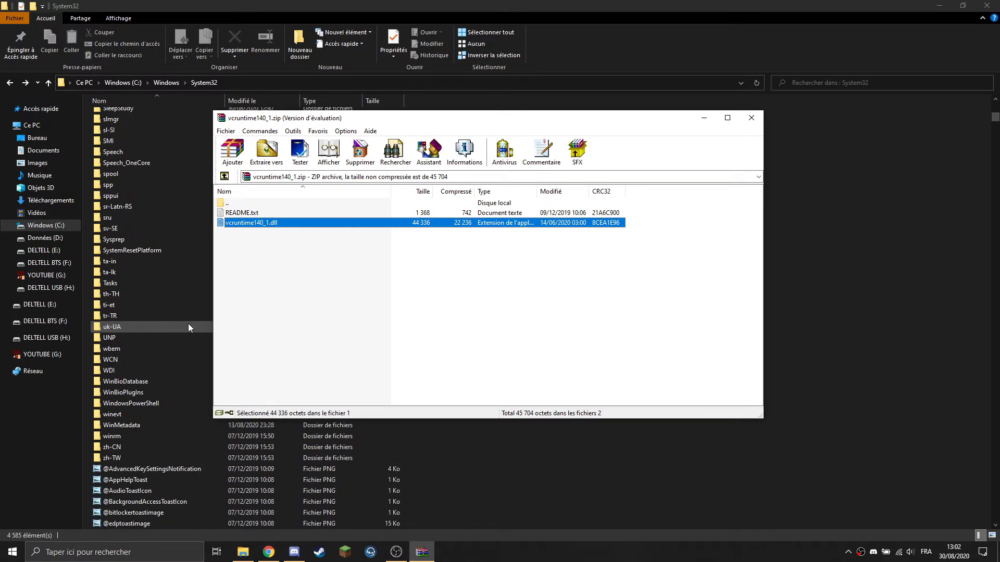
scroll(188, 326, down, 1)
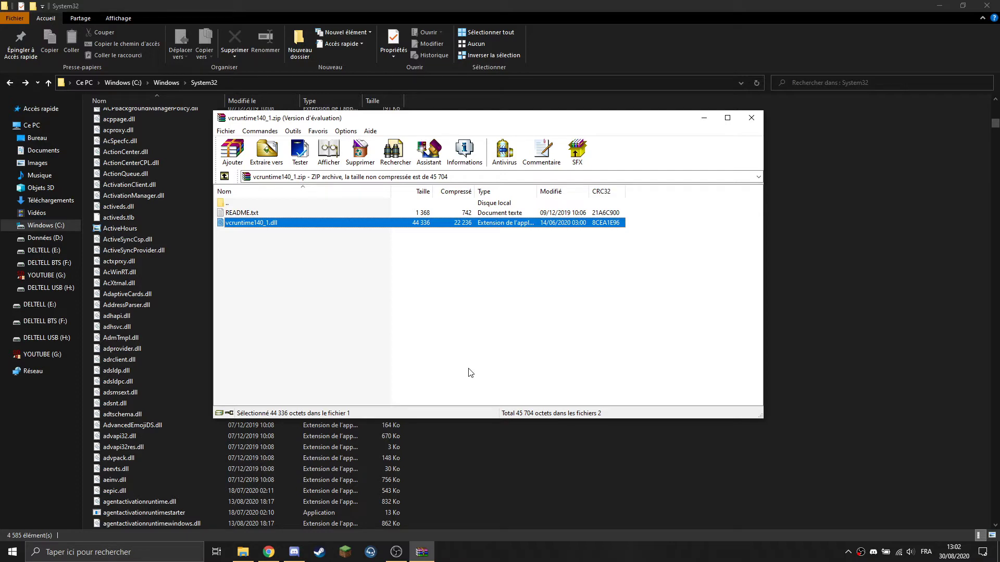
drag(565, 223, 835, 257)
click(471, 214)
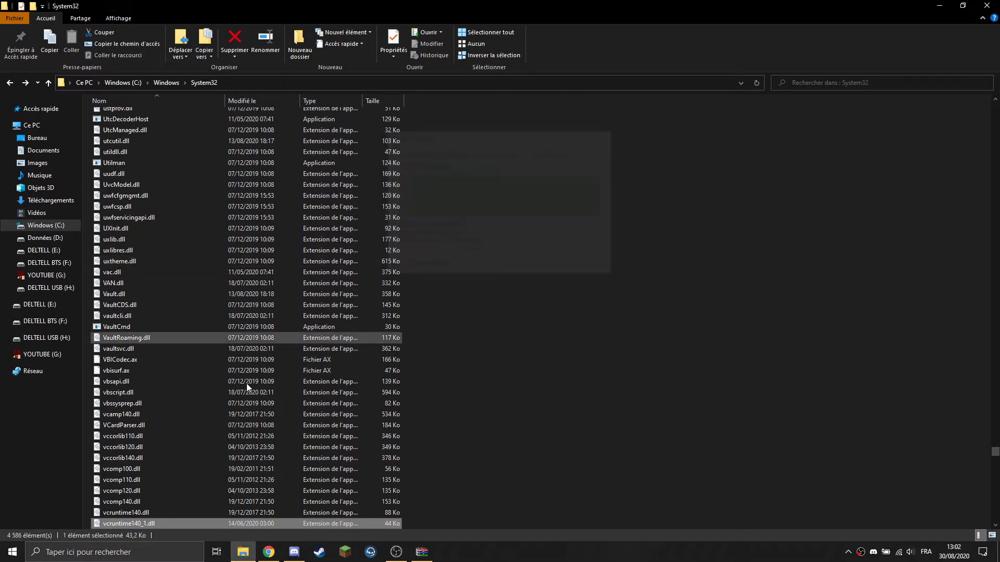
scroll(235, 364, down, 6)
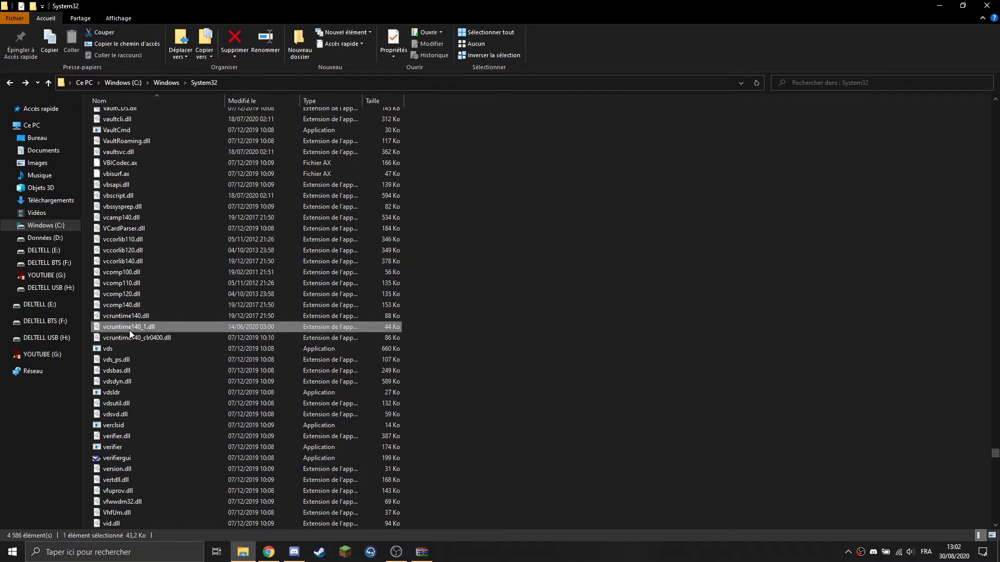
- Launch Dolphin from the Dolphin-x64 folder under Documents > Emulation > TUTO
click(41, 151)
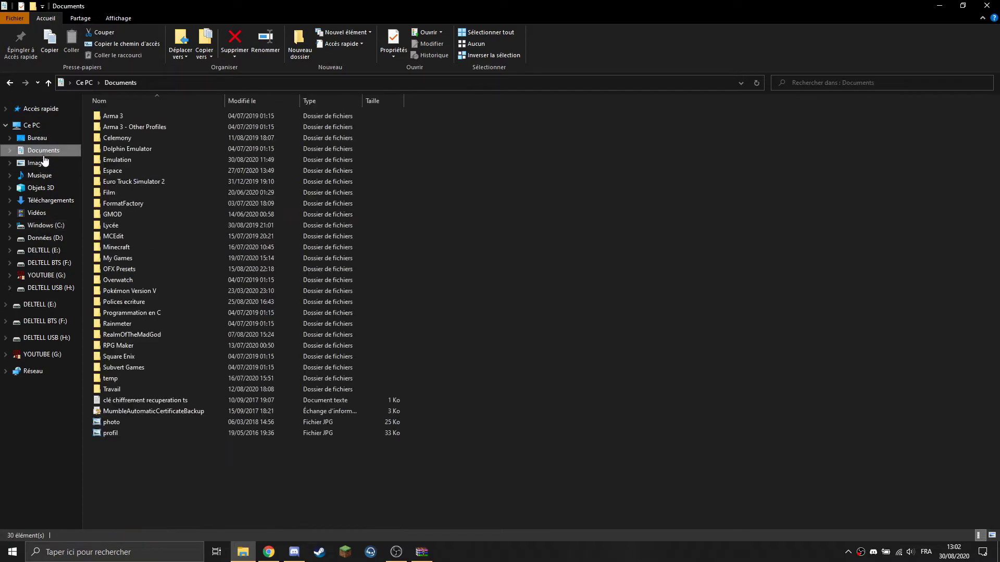
double_click(117, 161)
double_click(124, 213)
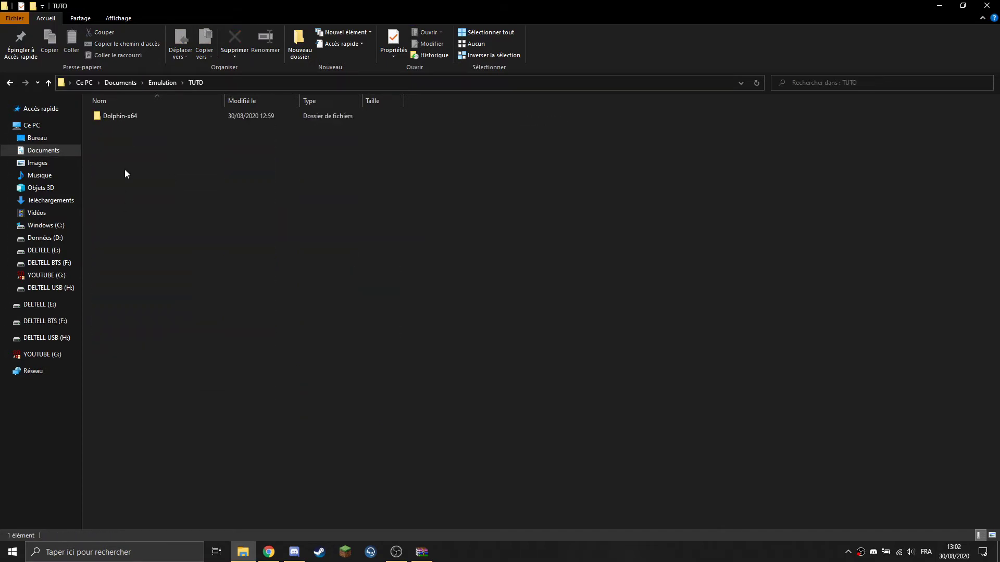
double_click(119, 118)
click(123, 160)
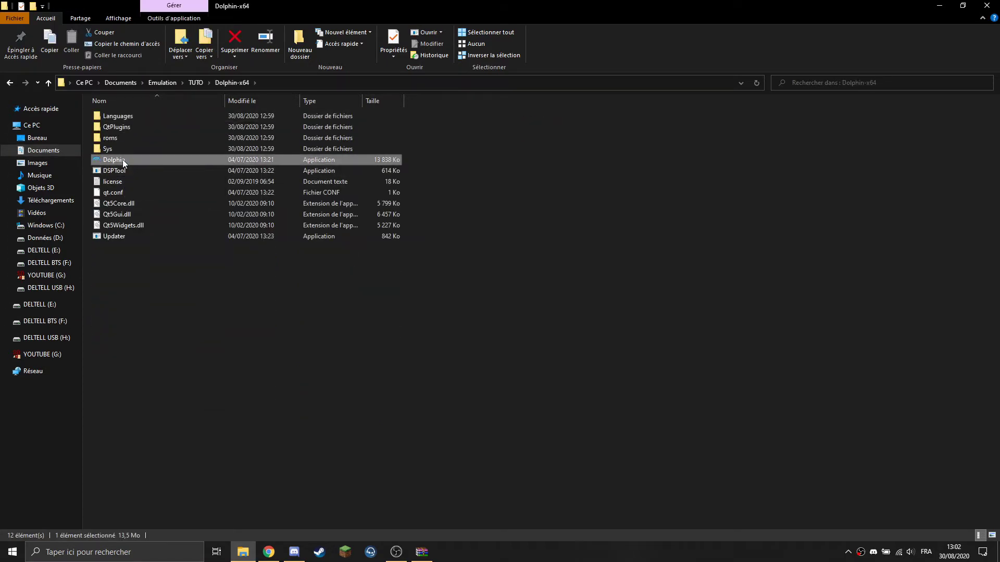
key(Return)
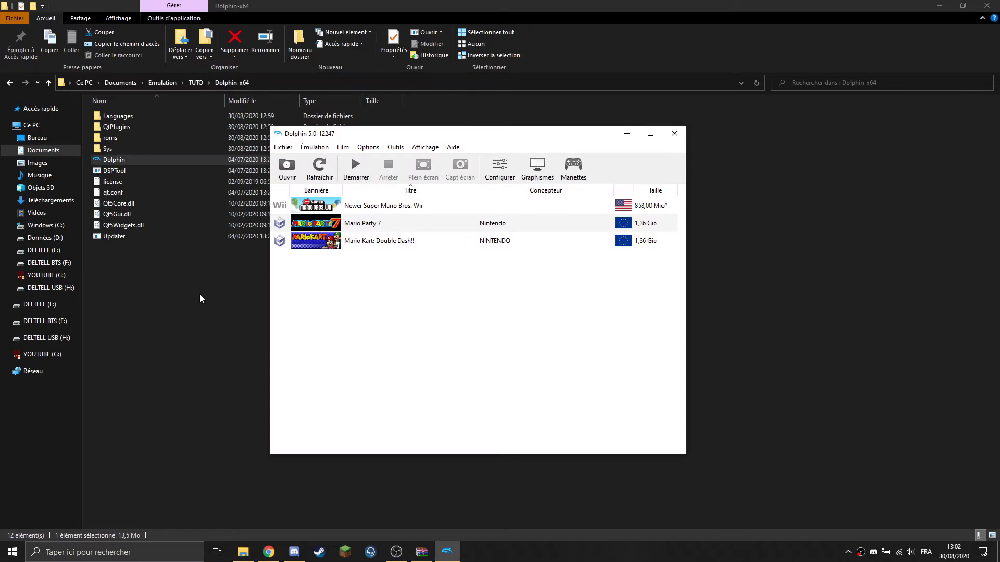
- Open Dolphin's configuration and look over the general settings
click(314, 147)
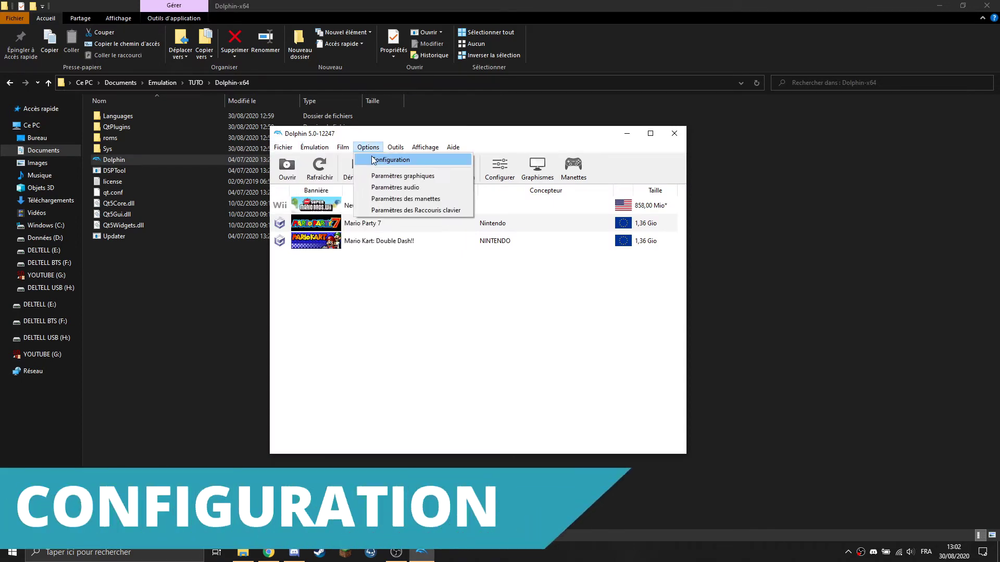
click(374, 160)
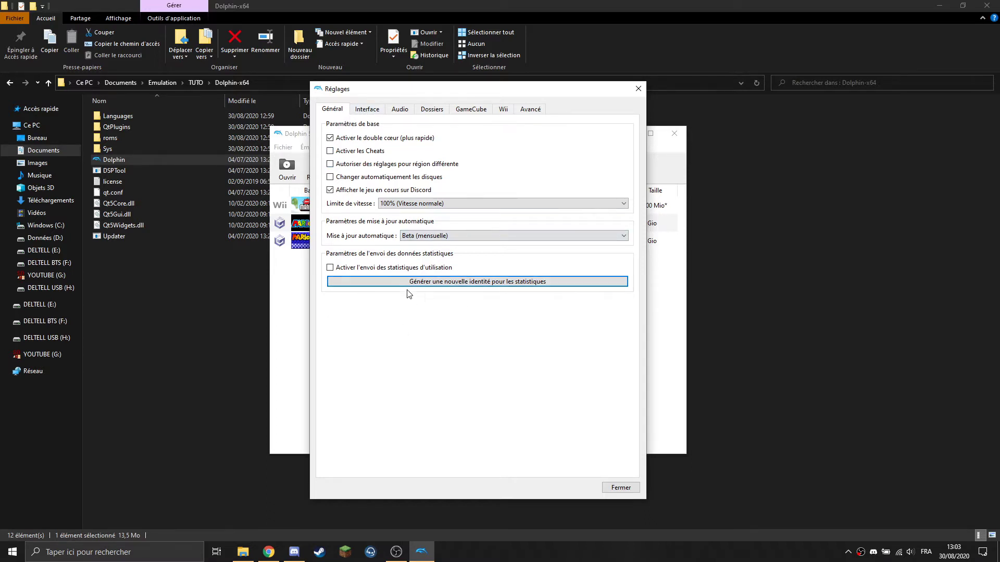
click(394, 194)
- Try the Clean Blue and Clean Lite interface themes and return to the Clean theme
key(ctrl+Tab)
click(379, 153)
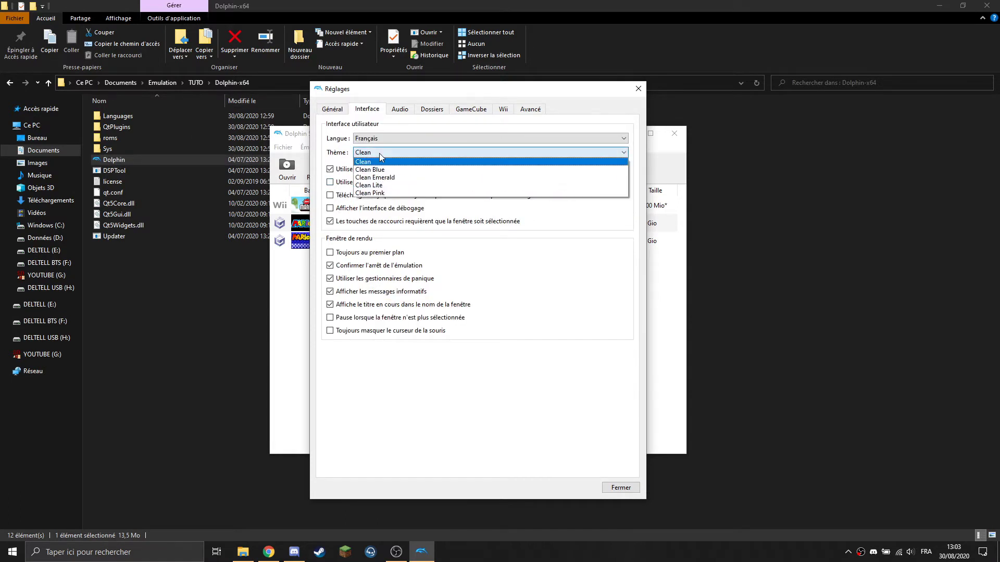
click(386, 152)
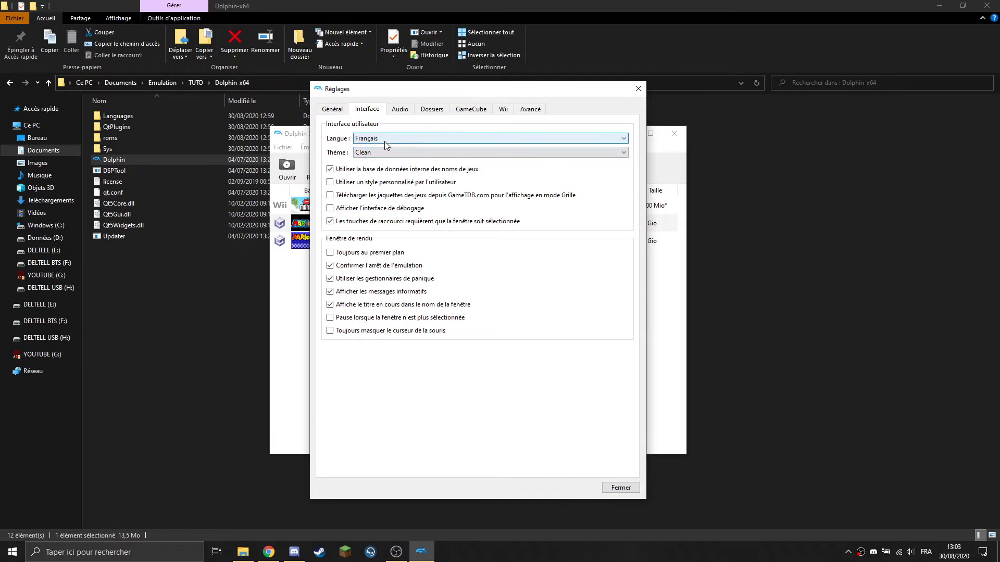
click(384, 153)
click(378, 169)
click(377, 152)
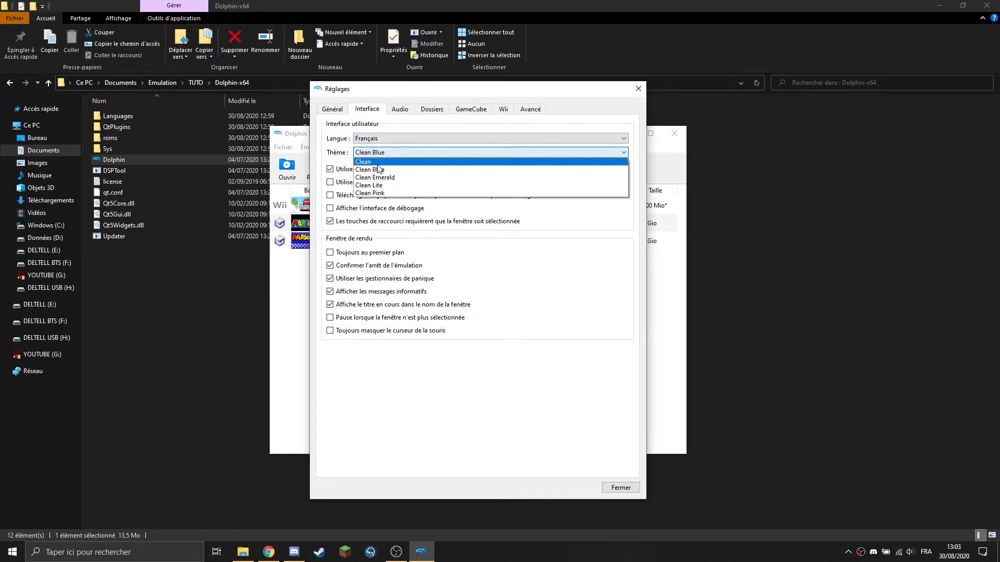
click(379, 186)
click(383, 154)
click(384, 162)
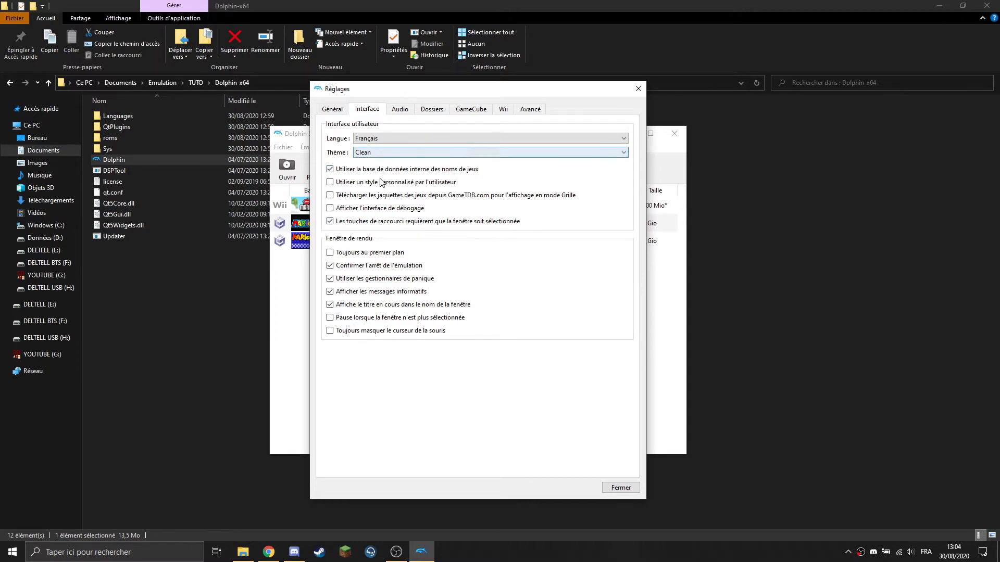
- View the audio settings and add the roms folder inside TUTO > Dolphin-x64 to Dolphin's game folders
click(403, 110)
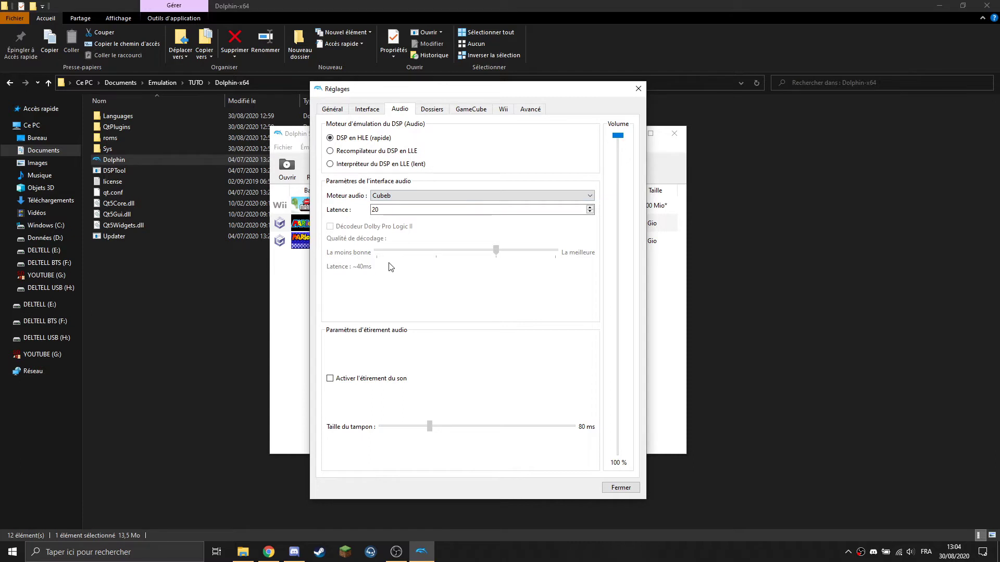
click(431, 108)
click(405, 141)
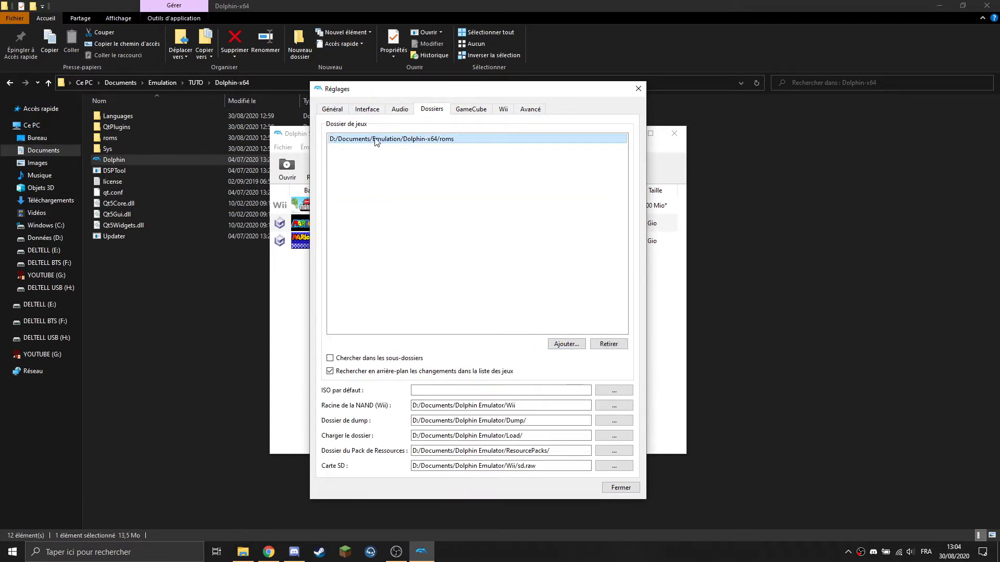
click(558, 344)
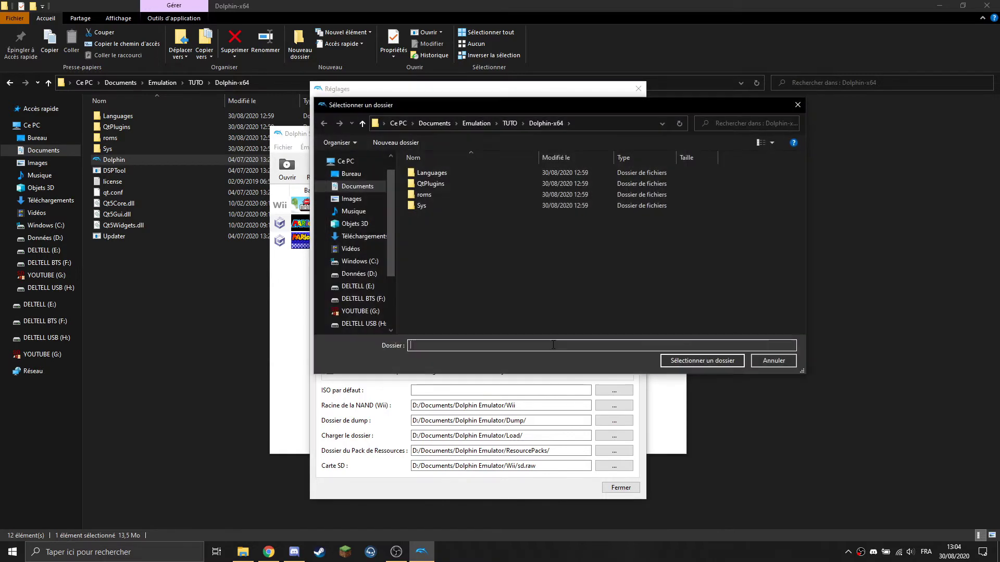
double_click(424, 195)
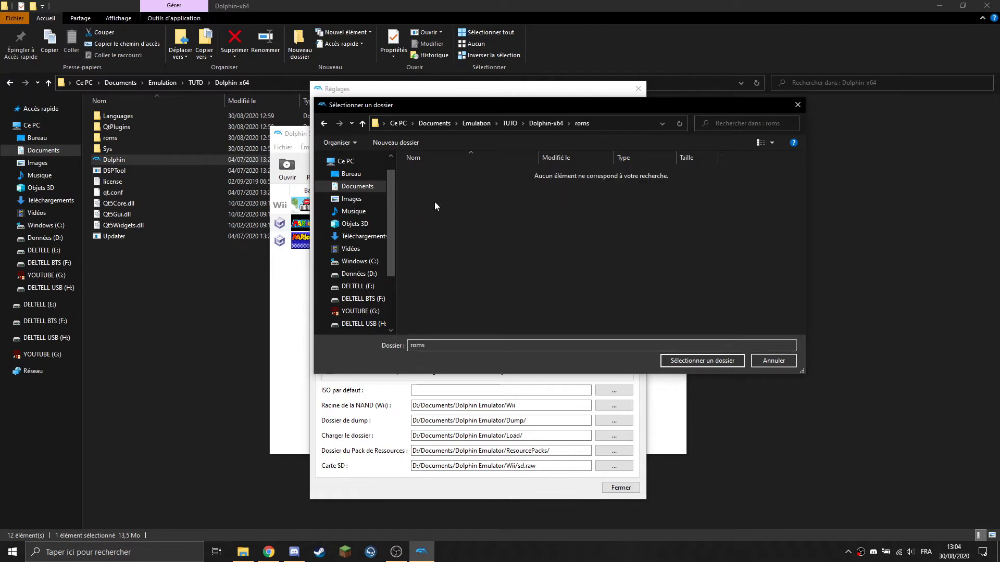
click(703, 361)
click(408, 149)
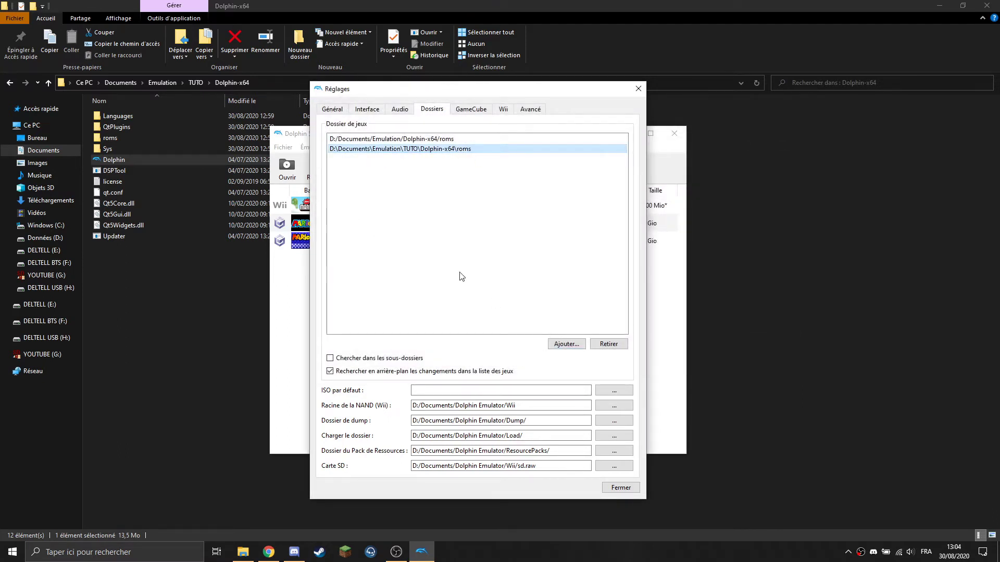
- Switch to File Explorer, look inside the roms folder of Dolphin-x64 and return to Dolphin's settings
click(117, 138)
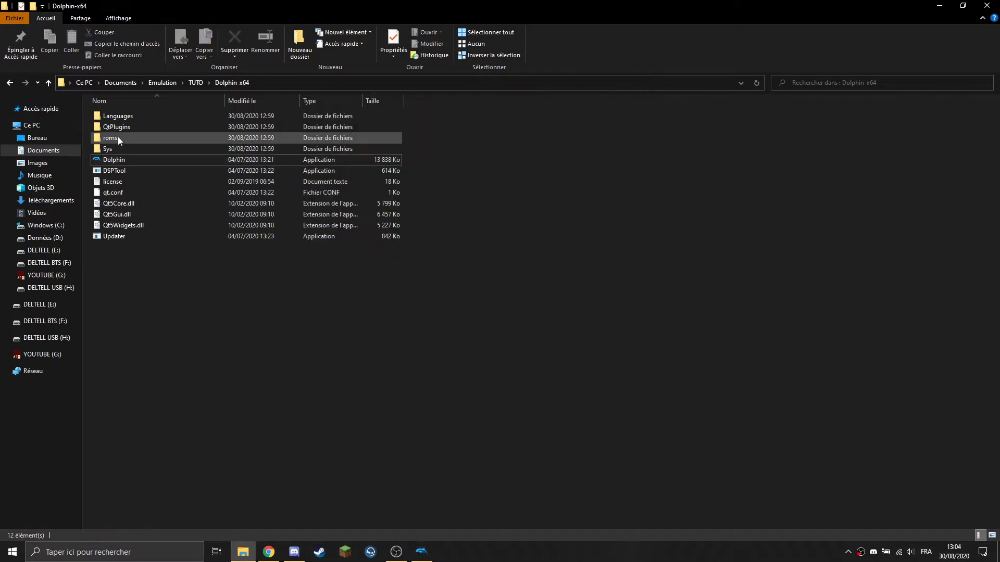
double_click(116, 138)
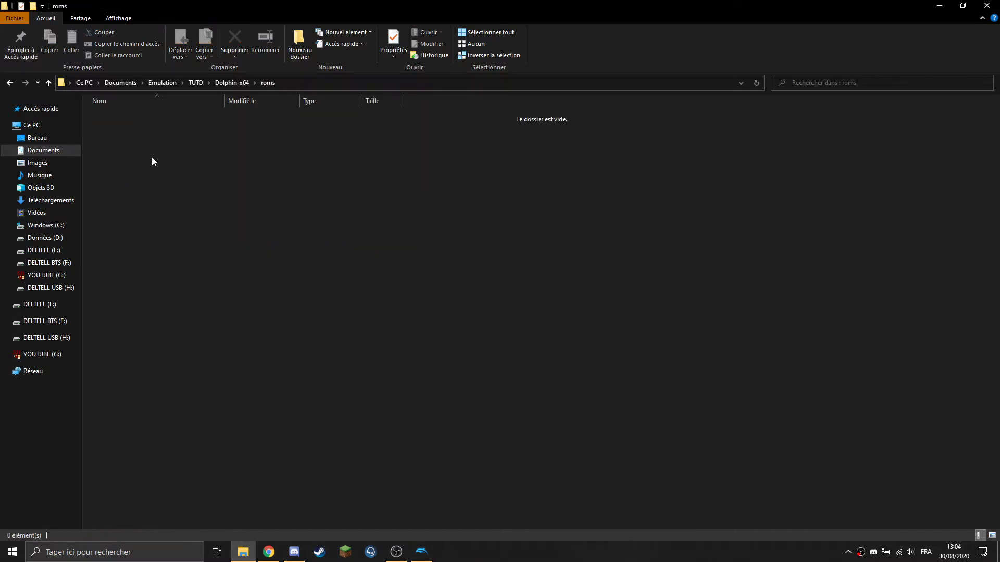
click(11, 83)
click(421, 552)
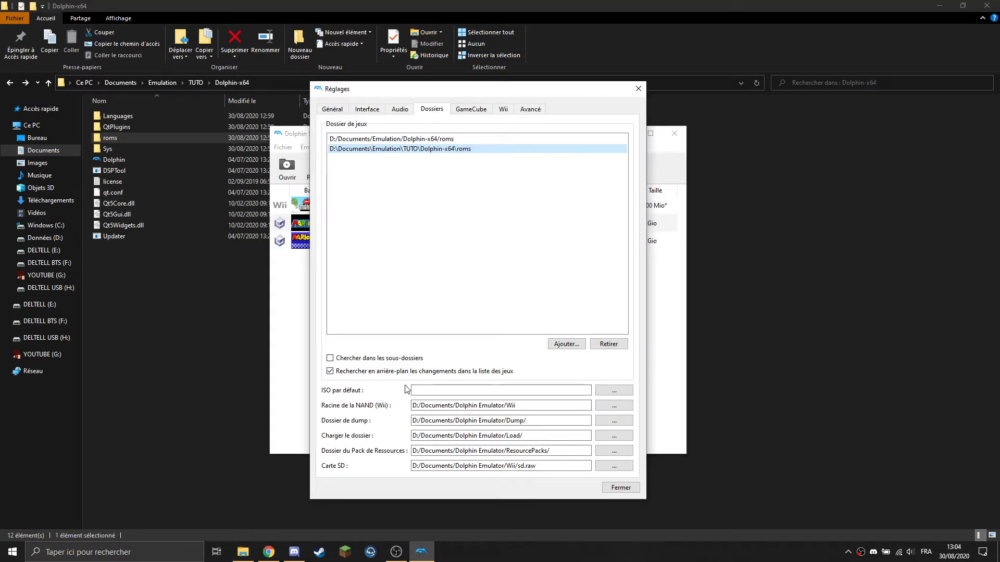
- Set the GameCube system language to Français and open the Wii settings
click(471, 109)
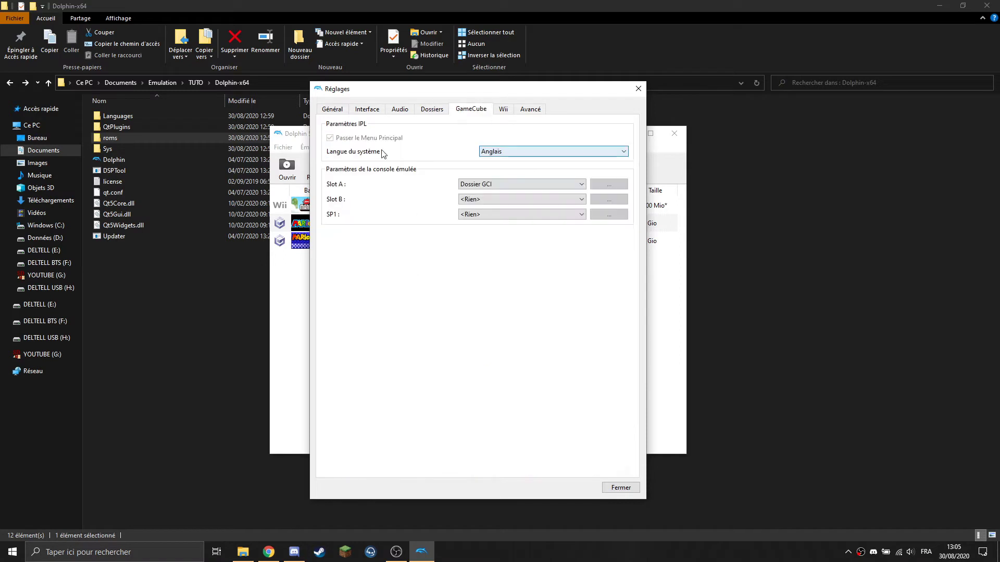
click(525, 153)
click(521, 182)
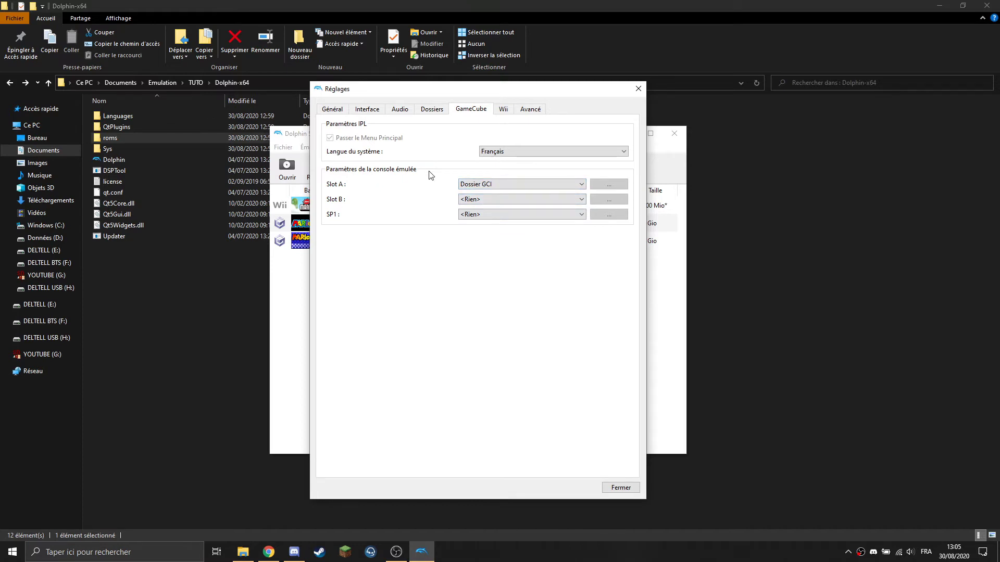
click(503, 109)
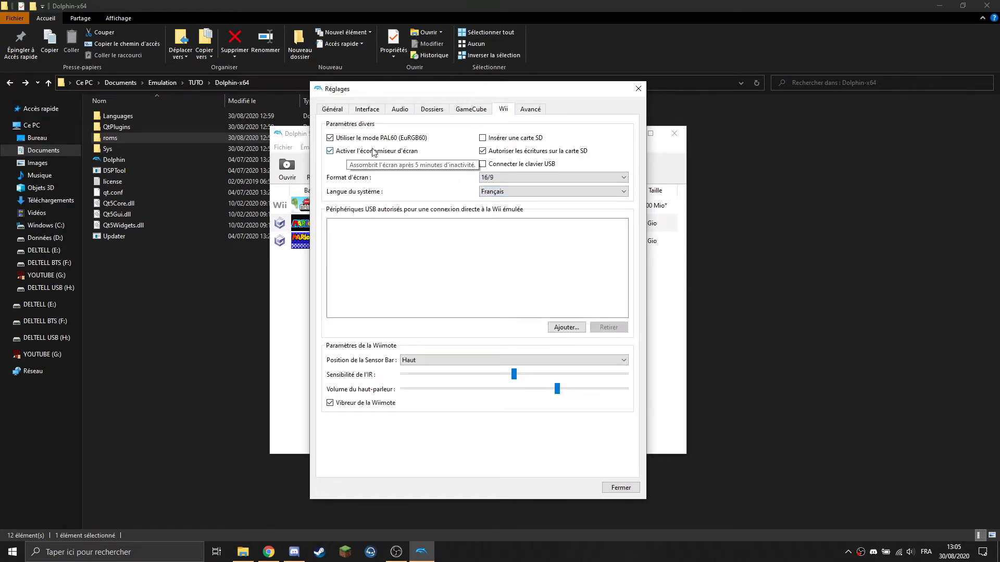
- Keep the Wii screen format at 16/9 and the CPU emulation engine at Recompilateur JIT (recommandé), and close the settings
click(535, 183)
click(533, 180)
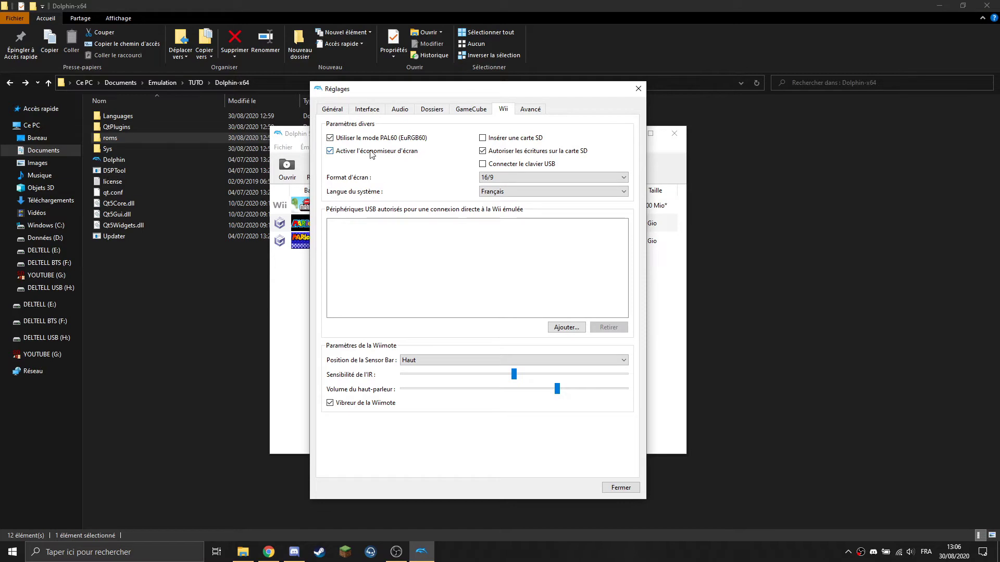
key(ctrl+Tab)
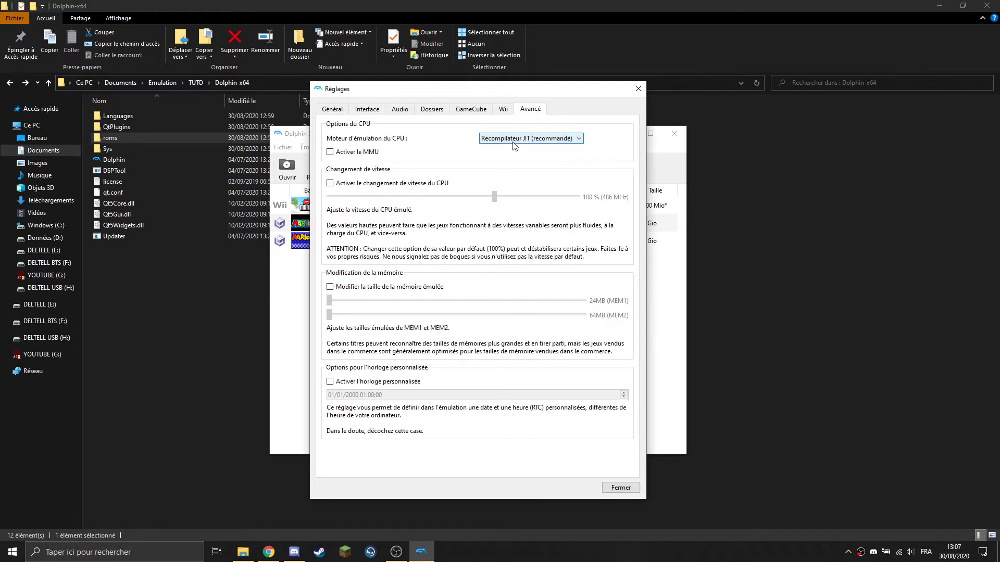
click(538, 140)
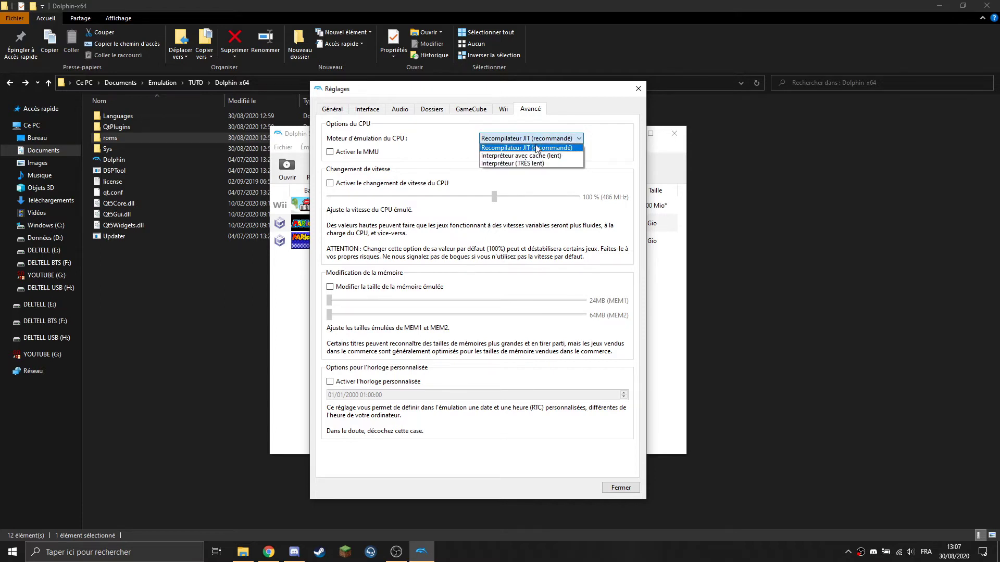
click(534, 149)
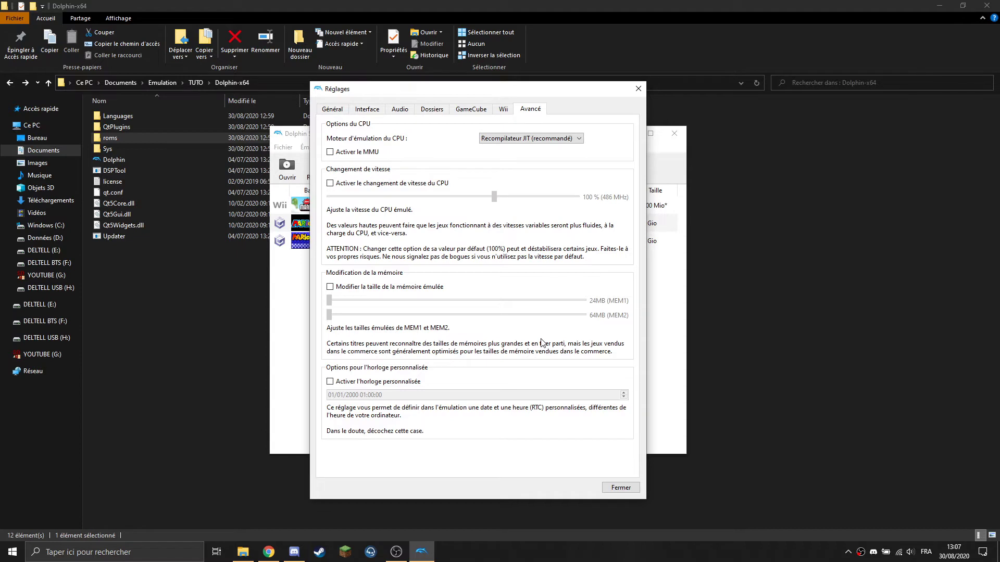
click(341, 385)
click(348, 382)
click(621, 488)
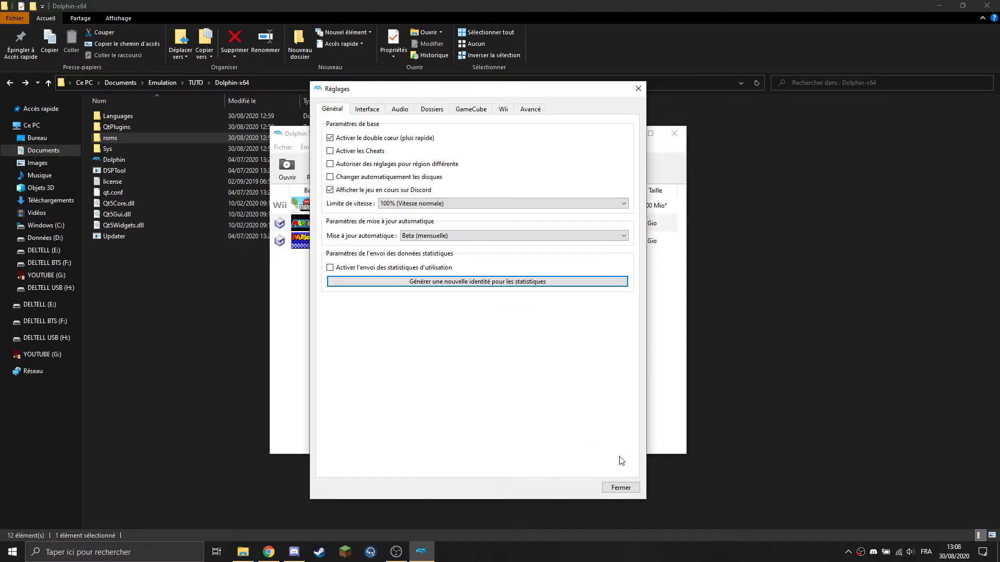
- Open the graphics settings and review the general options for screen format, vertical sync, FPS display and shader compilation
click(368, 148)
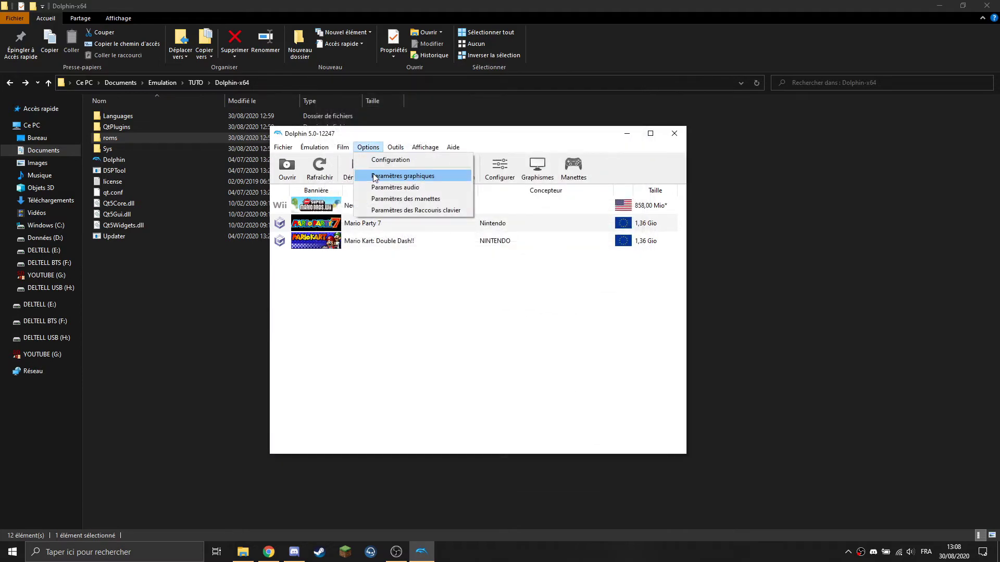
click(446, 172)
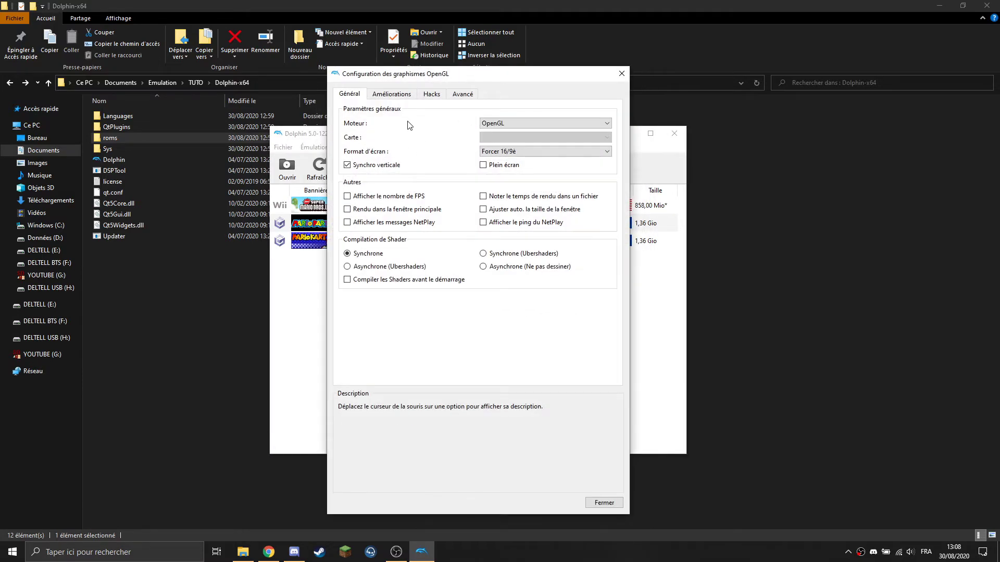
mouse_move(521, 127)
click(539, 152)
click(523, 167)
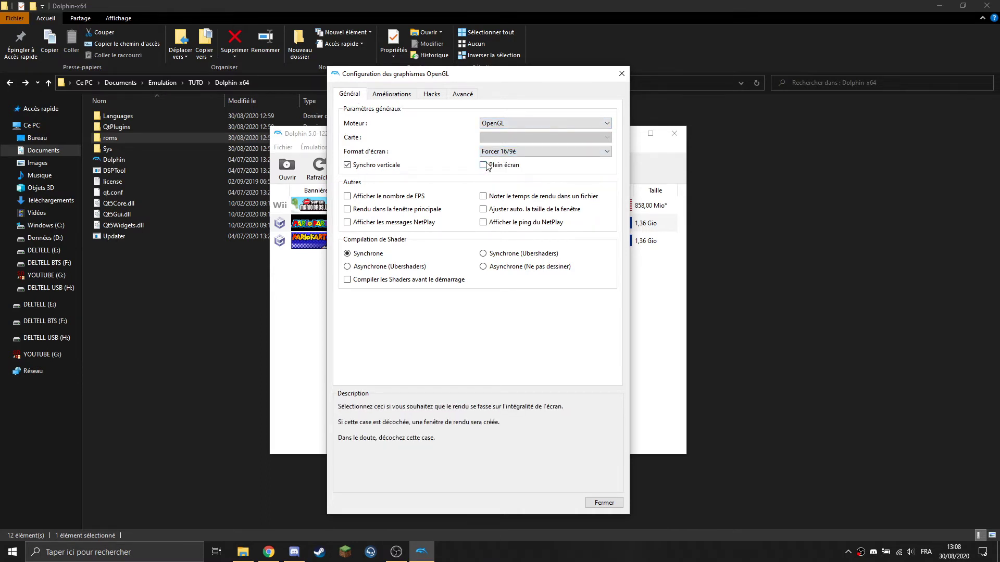
mouse_move(368, 172)
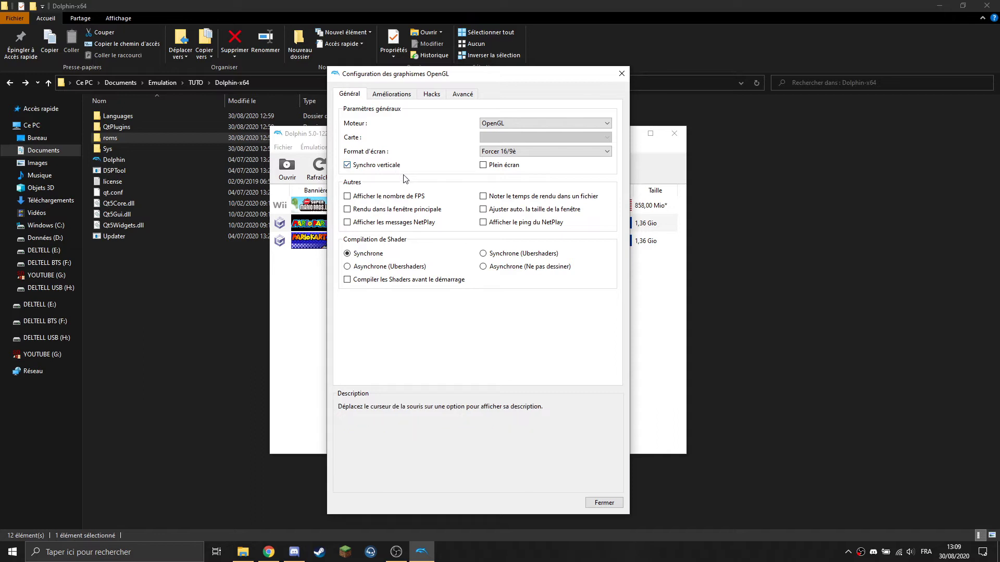
mouse_move(380, 197)
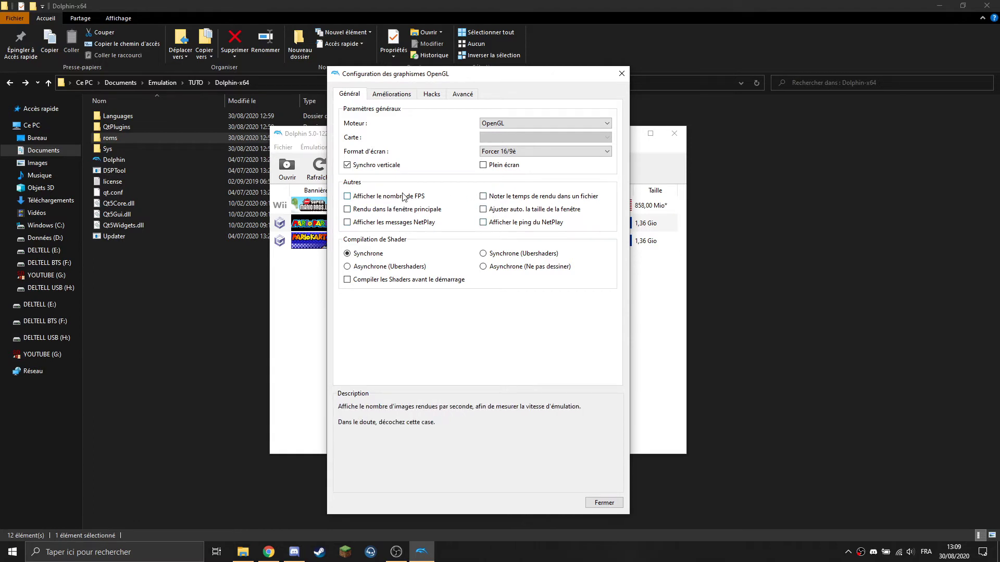
mouse_move(445, 267)
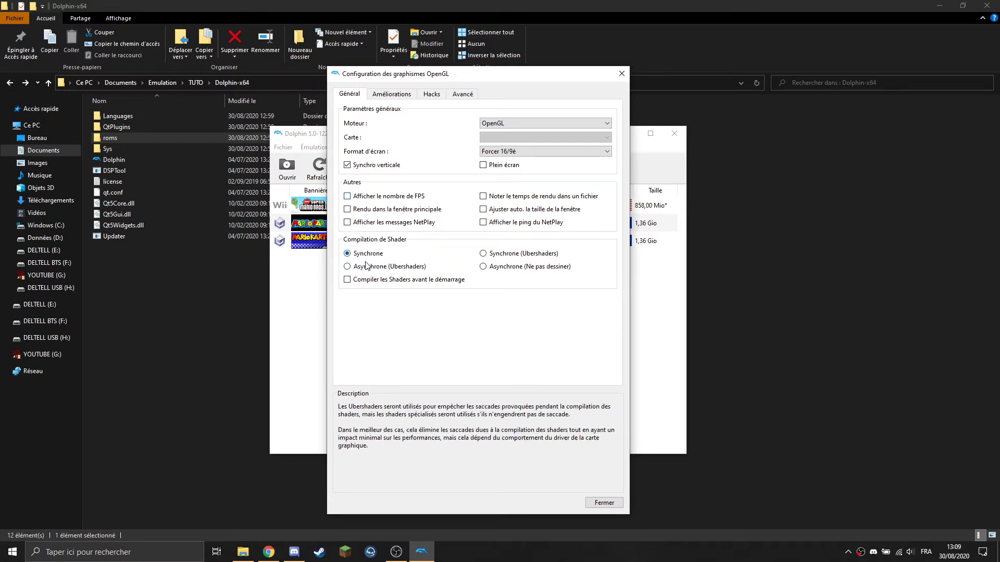
mouse_move(370, 282)
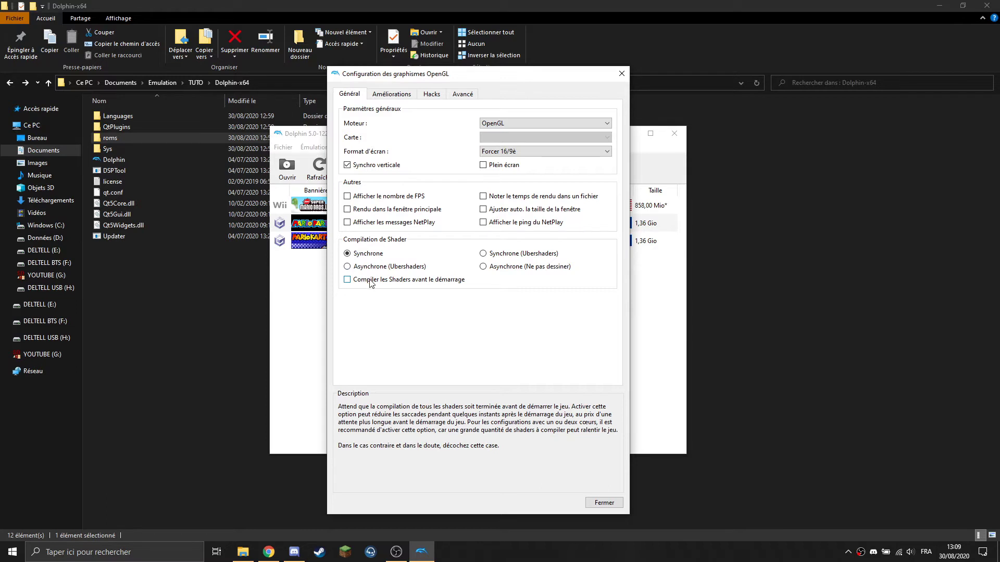
- In the graphics enhancements, choose the 3x native (1920x1584) internal resolution for 1080p and keep Anti-Aliasing at Aucune
click(391, 95)
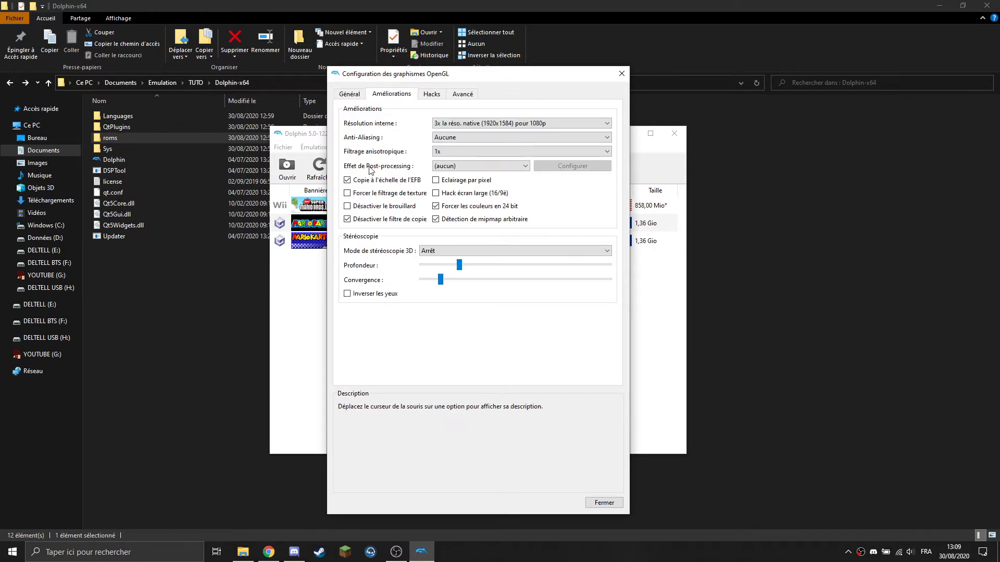
mouse_move(499, 123)
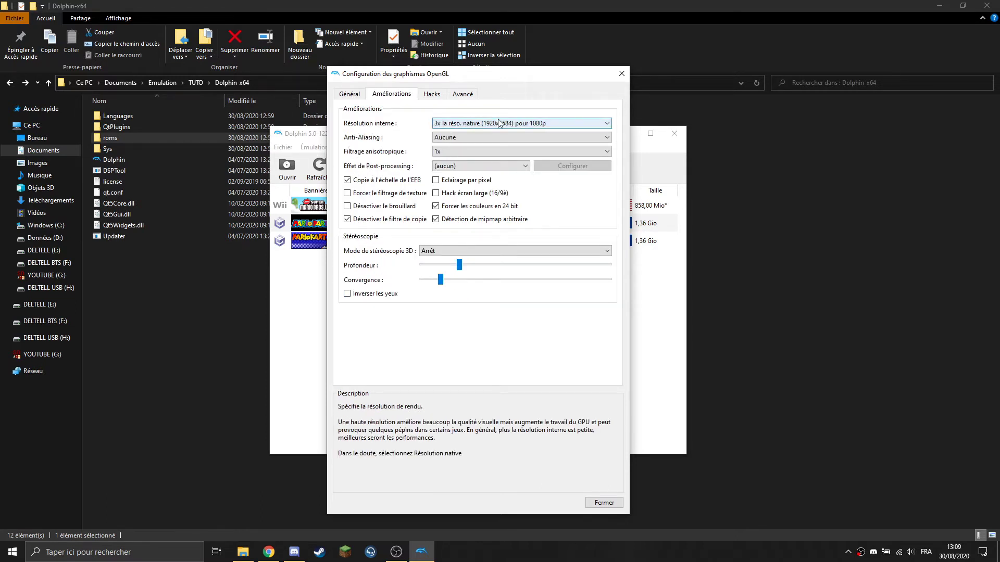
click(585, 124)
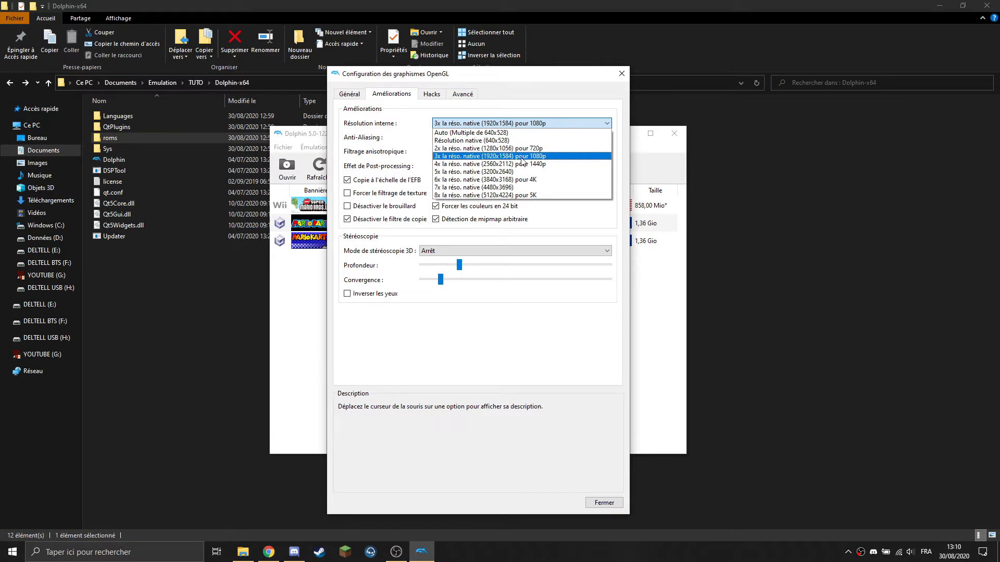
click(469, 160)
click(470, 137)
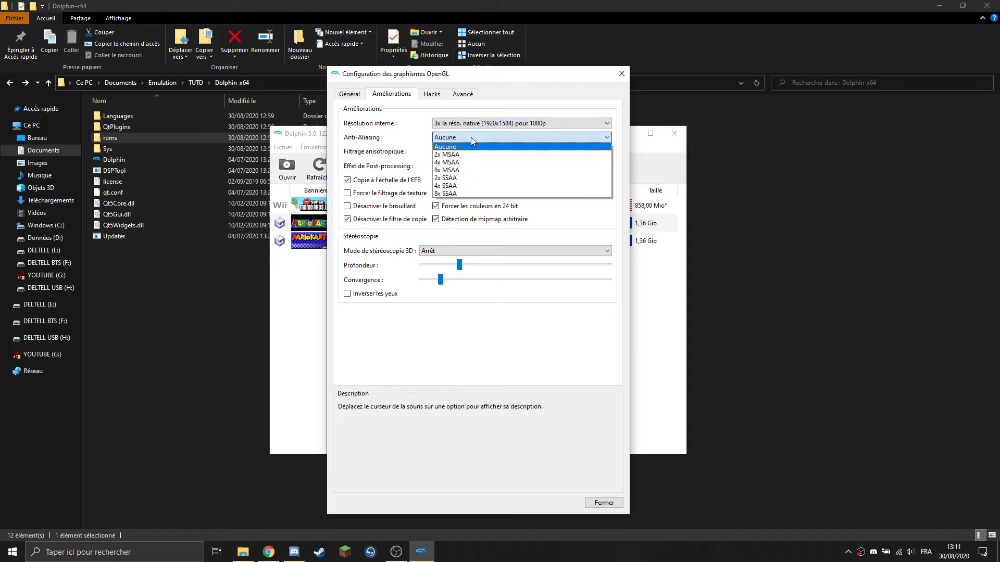
click(471, 136)
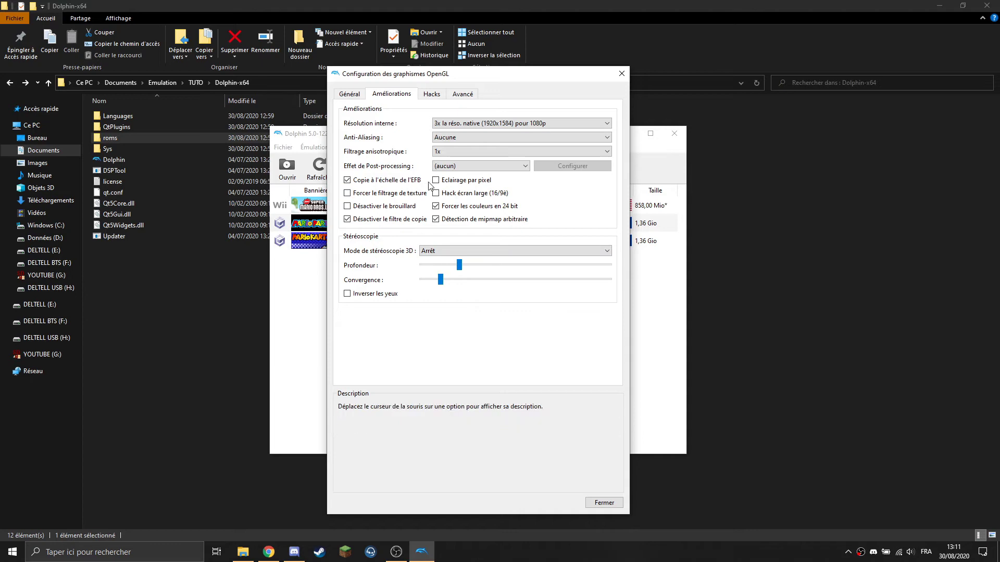
- Look through the graphics hacks and advanced options and open the controller settings
click(432, 94)
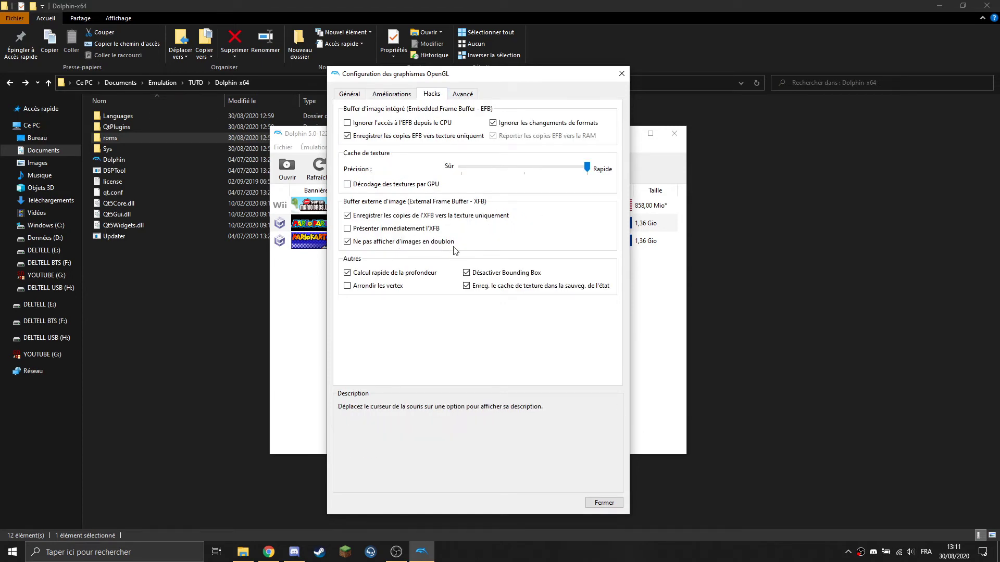
click(460, 96)
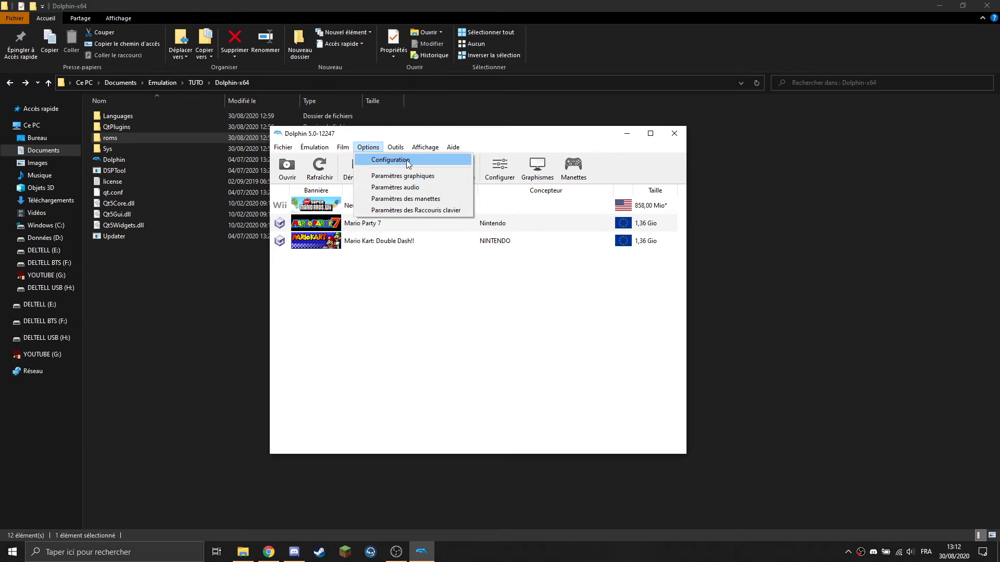
click(404, 200)
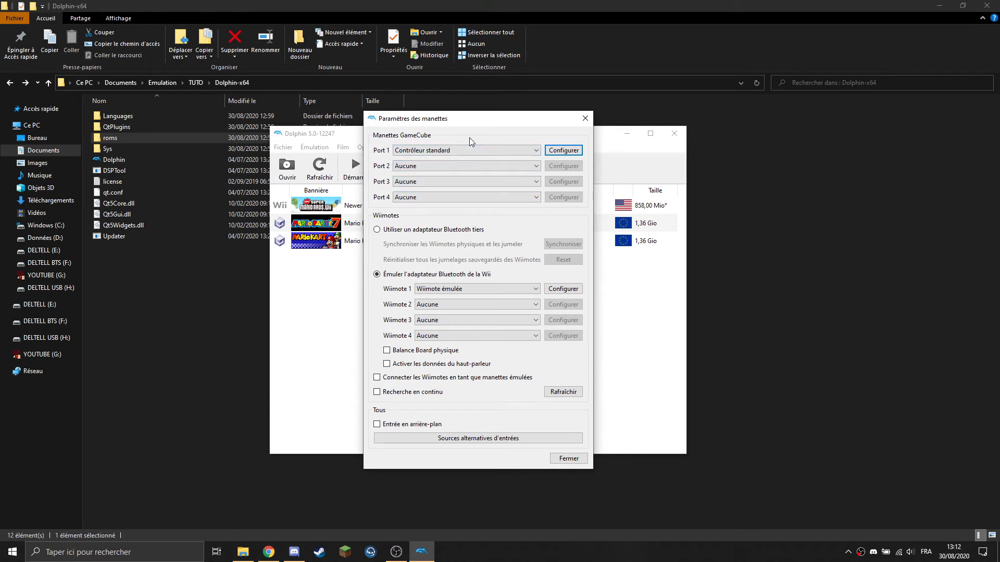
- Leave GameCube port 2 at Aucune and view the button mapping of the standard controller on port 1
click(459, 165)
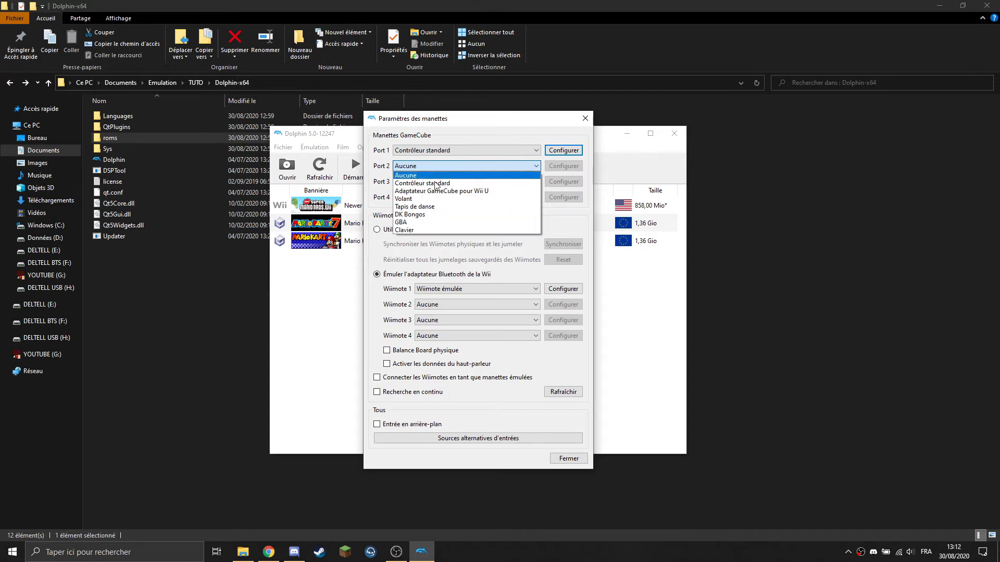
click(437, 175)
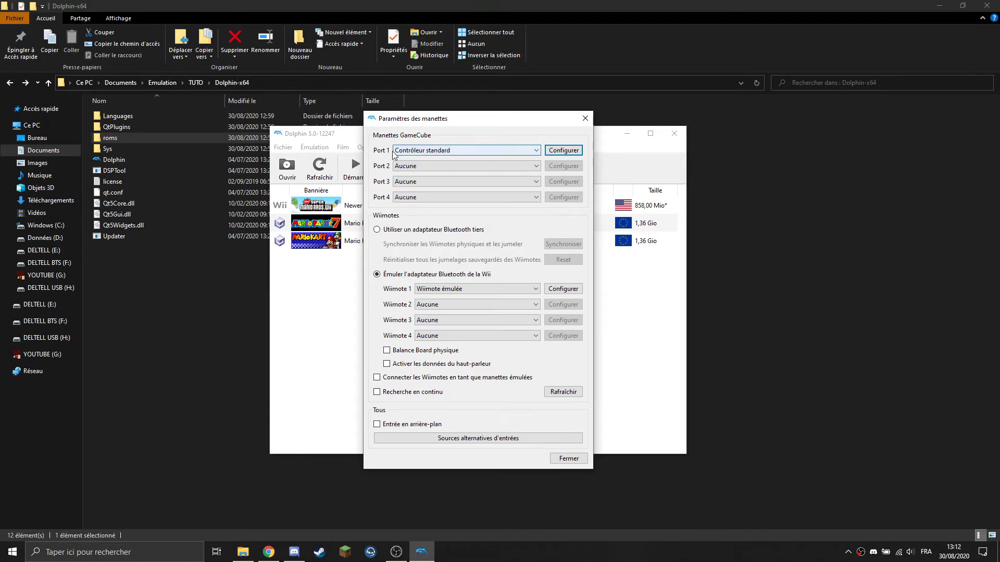
click(563, 150)
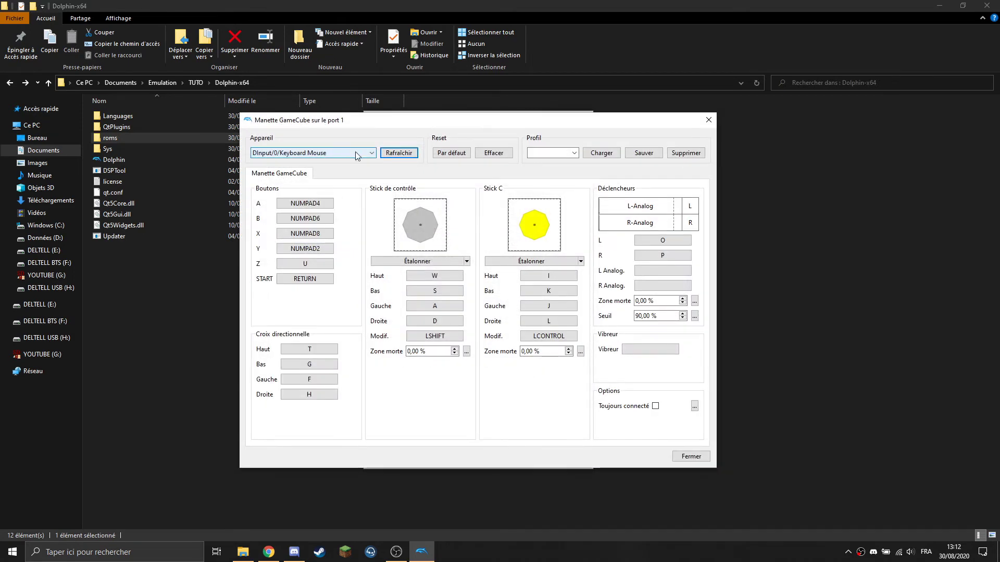
click(388, 153)
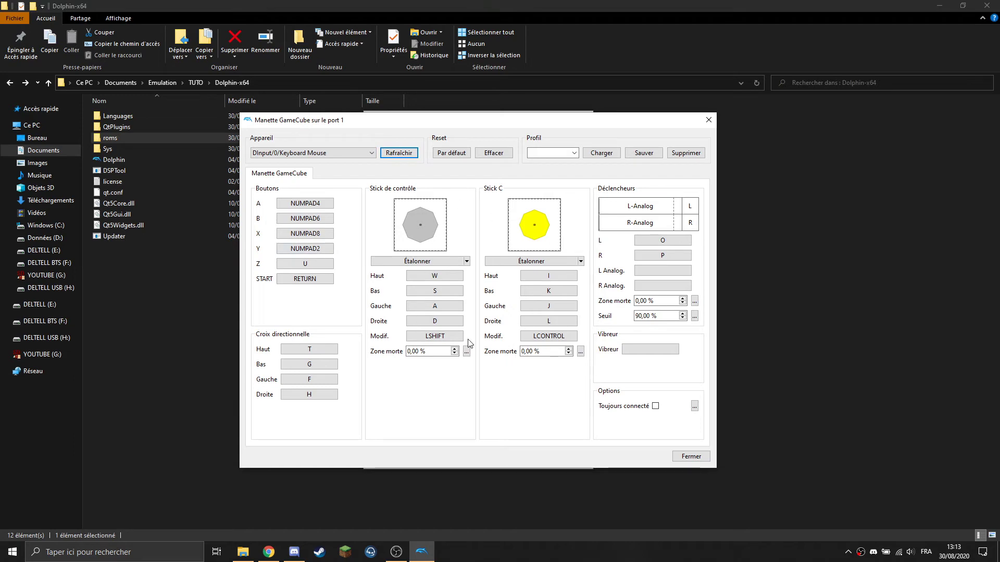
click(691, 457)
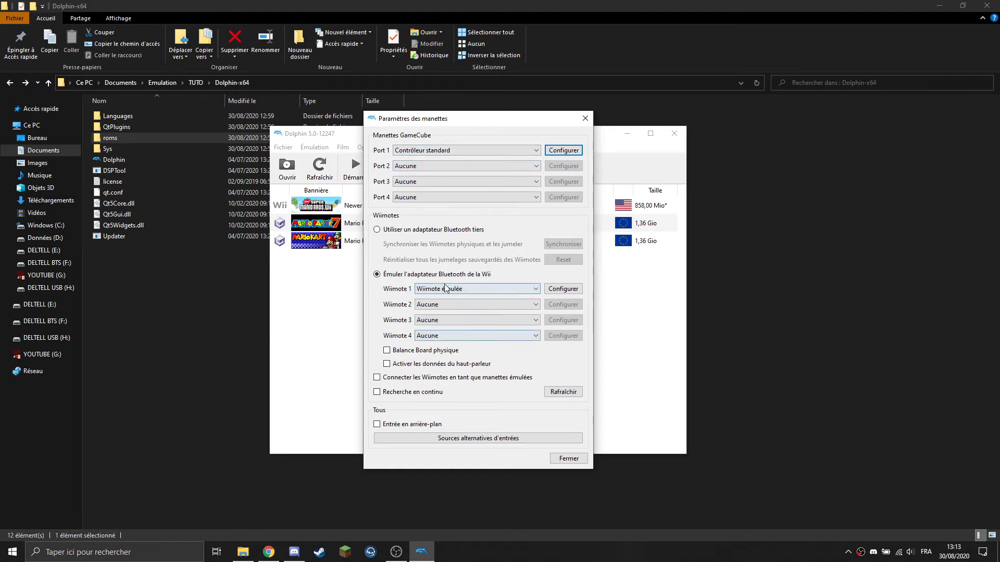
- Look through the general, motion, extension and MotionPlus settings of Wiimote 1 and close the controller settings
click(563, 288)
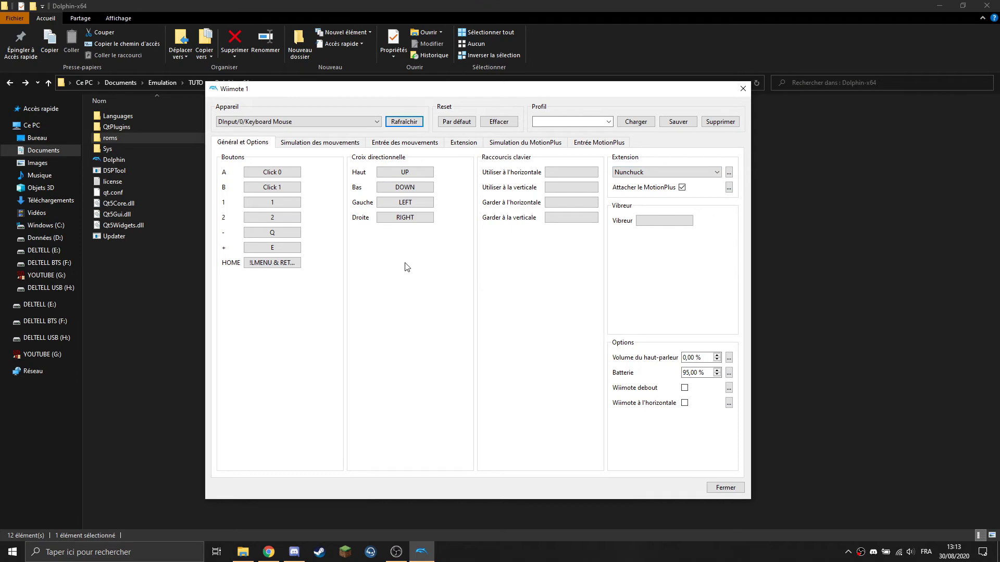
click(405, 142)
click(243, 142)
click(343, 144)
click(422, 143)
click(525, 142)
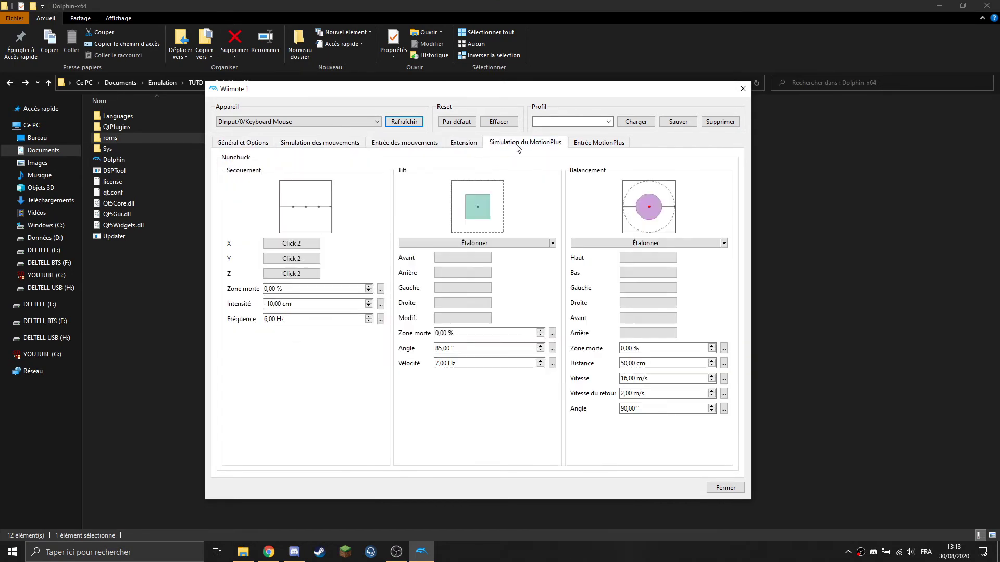
click(243, 143)
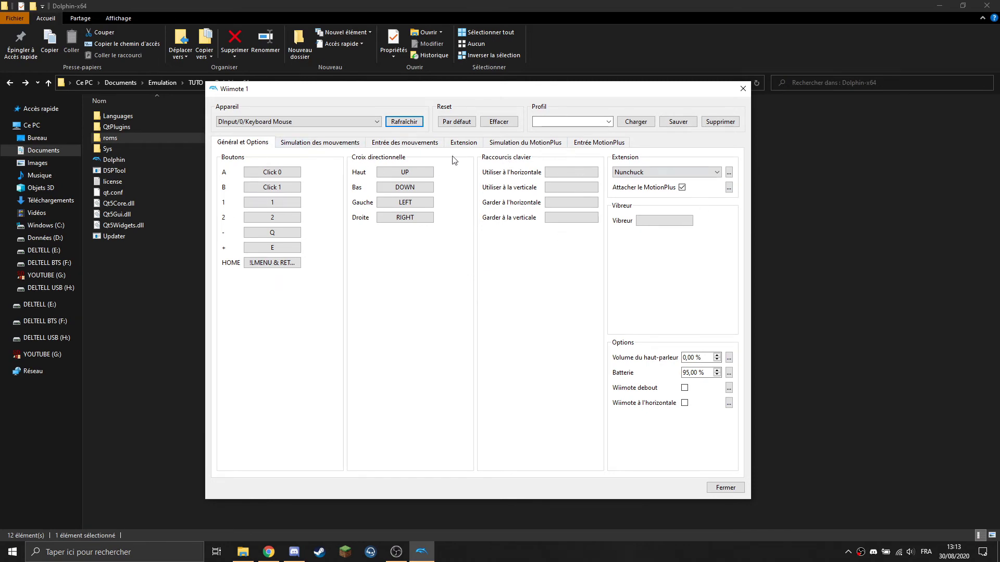
key(Escape)
key(Escape)
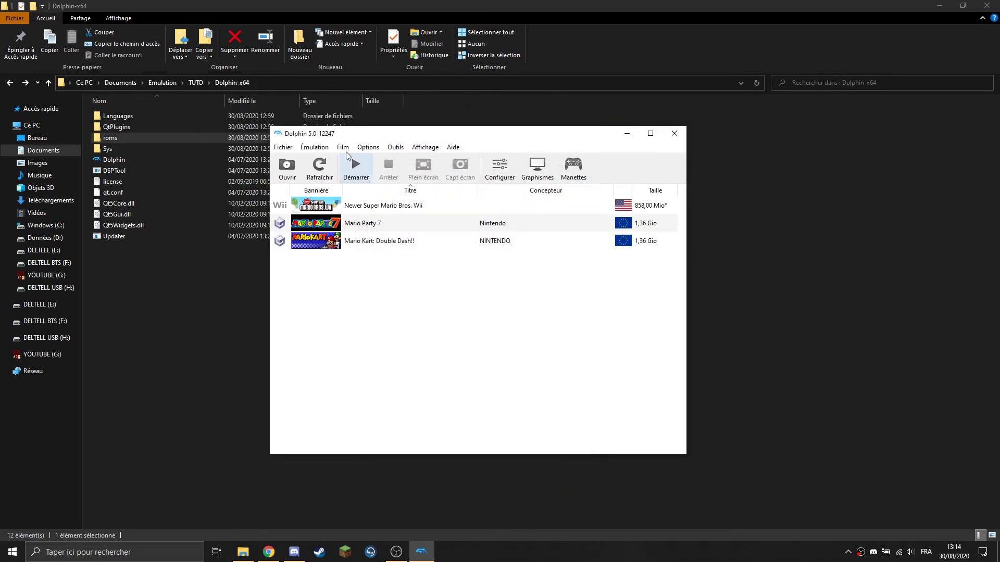
- Open the NetPlay configuration and keep Traversal Server as the connection type
click(394, 148)
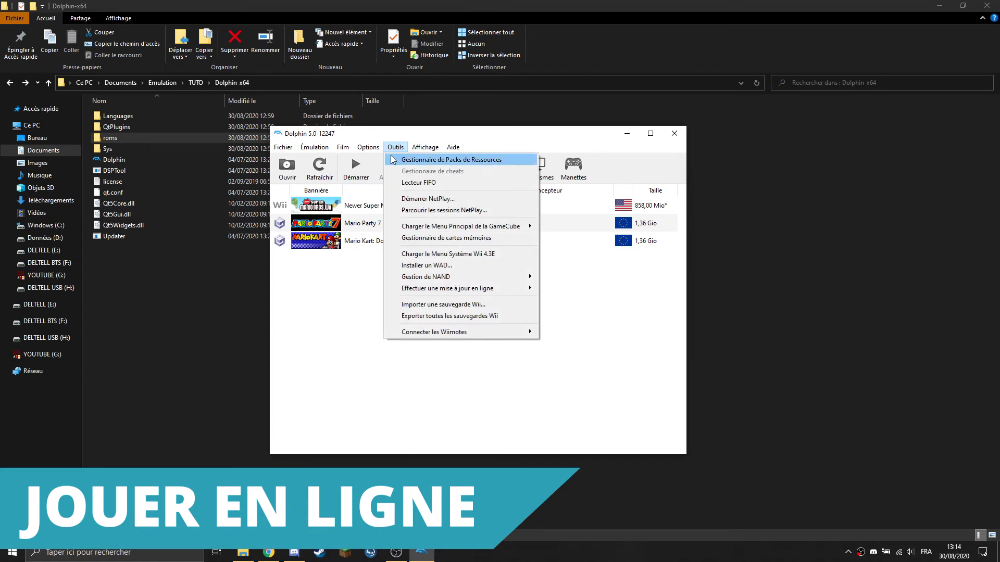
click(323, 322)
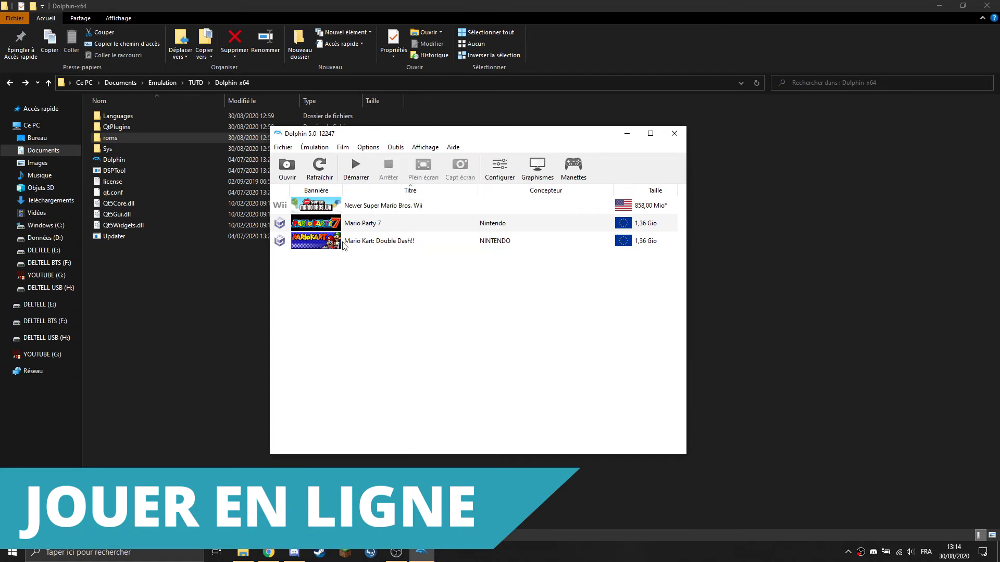
click(395, 147)
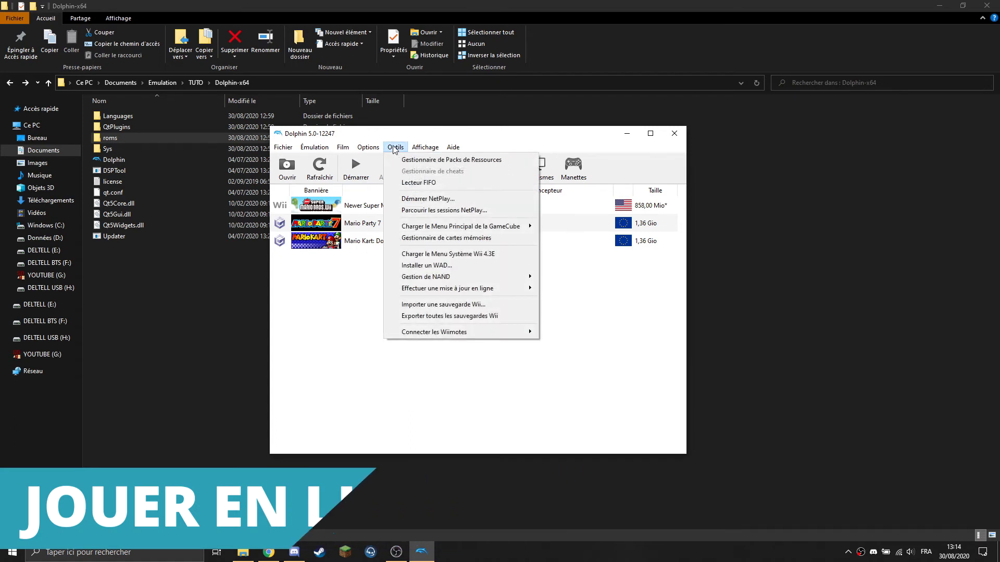
click(432, 199)
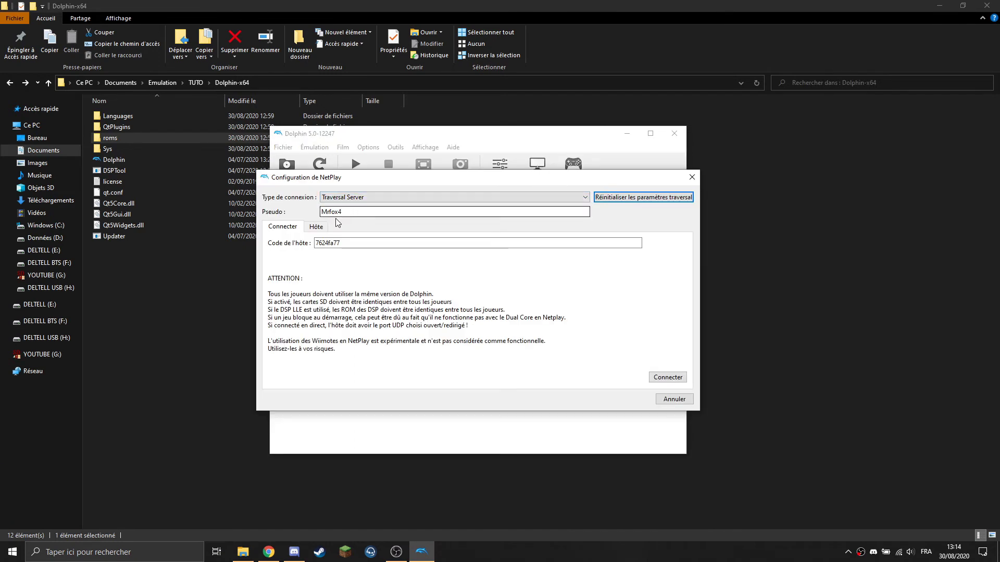
click(364, 197)
click(365, 212)
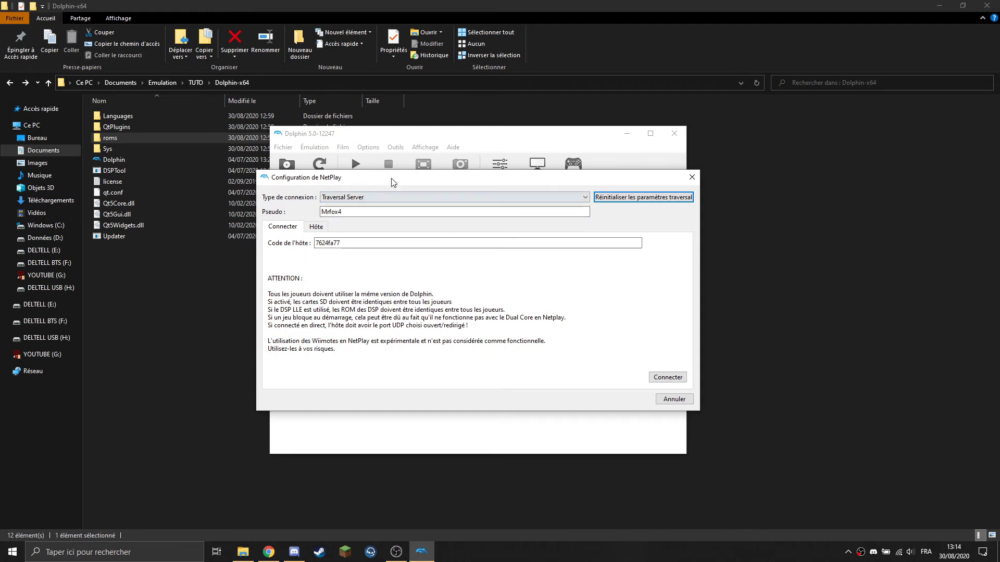
- Close the NetPlay configuration and open it again
click(692, 177)
click(394, 152)
click(411, 182)
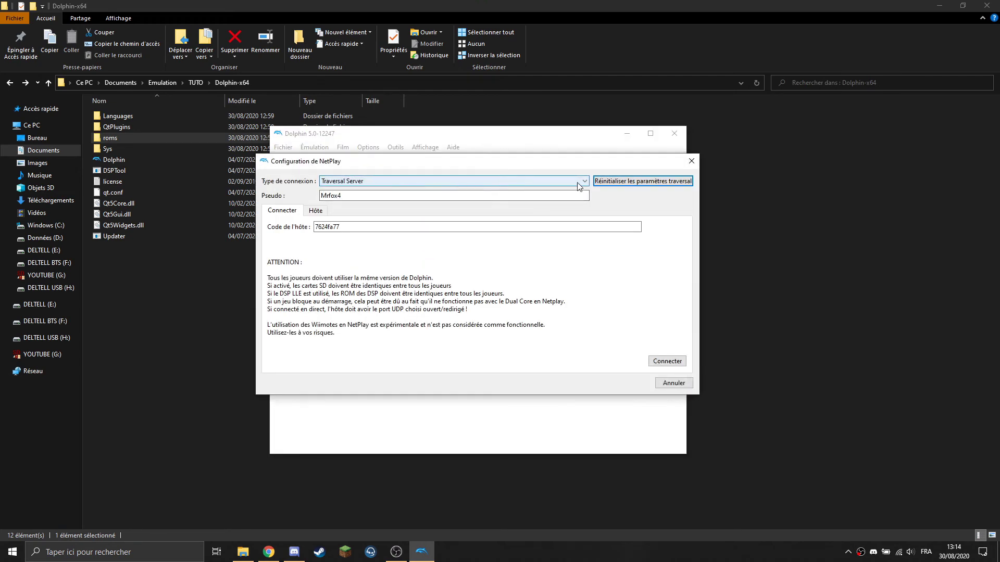
- Host Mario Kart: Double Dash!! over Traversal Server and allow Dolphin through the firewall on private and public networks
click(323, 187)
click(401, 186)
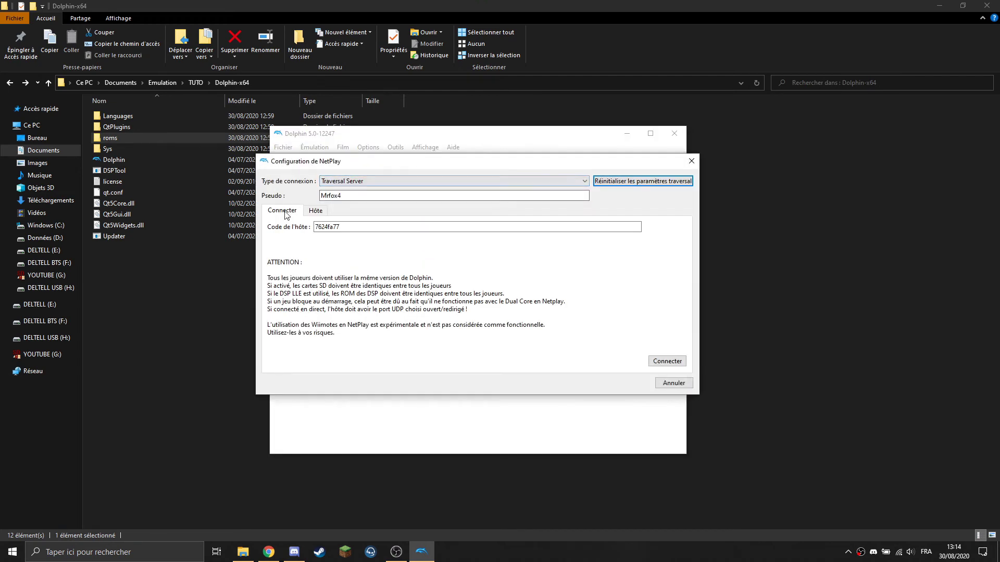
click(339, 227)
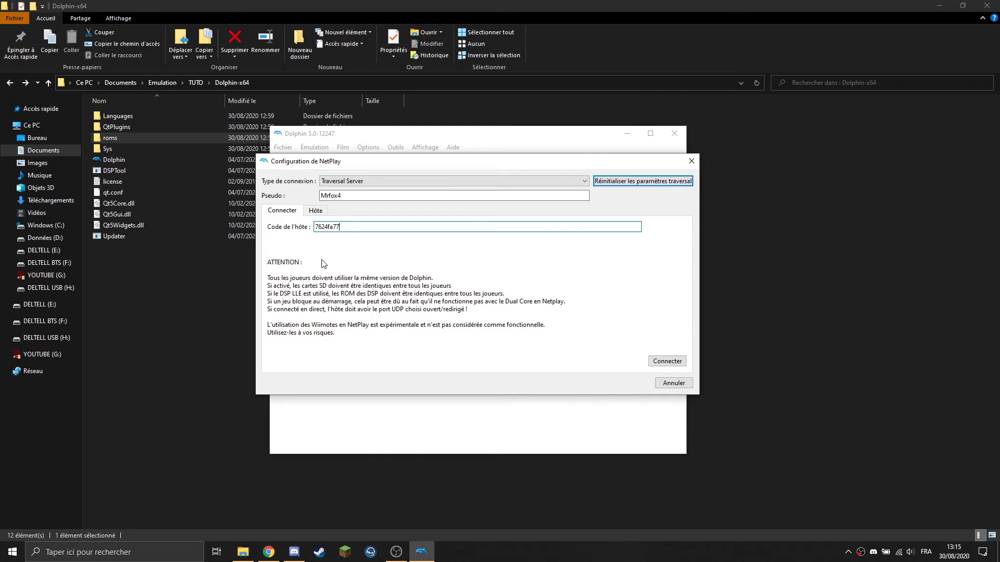
click(316, 211)
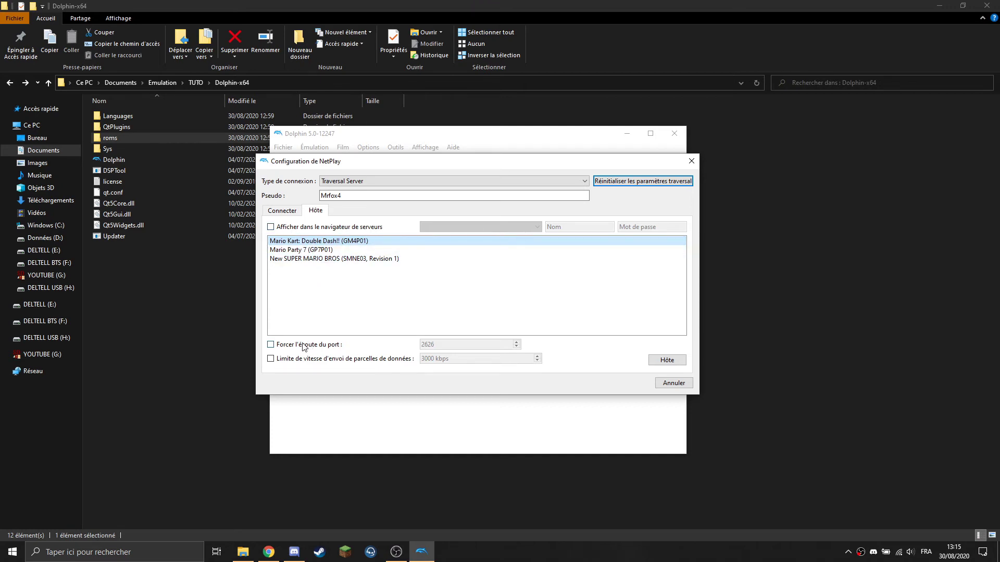
click(675, 359)
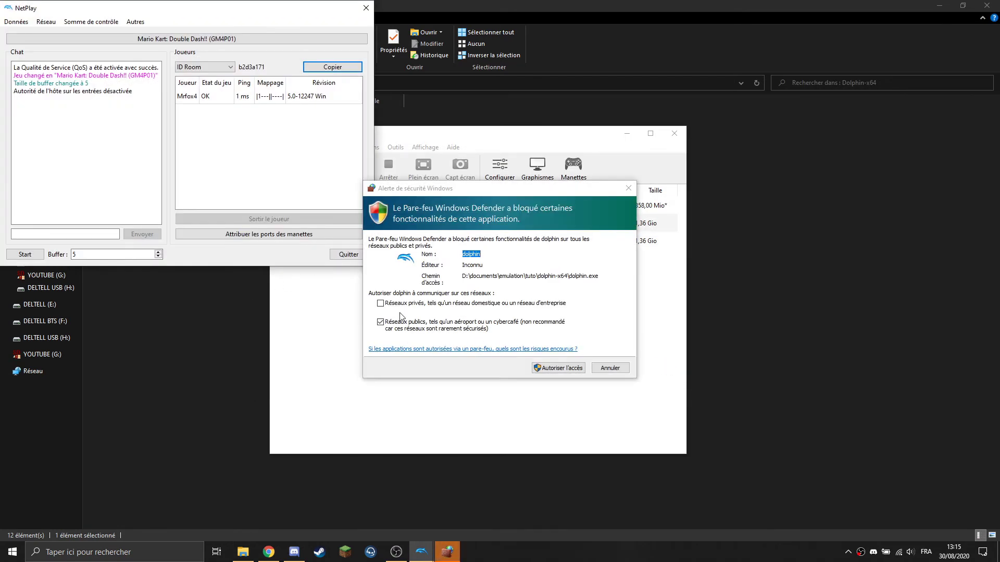
click(394, 302)
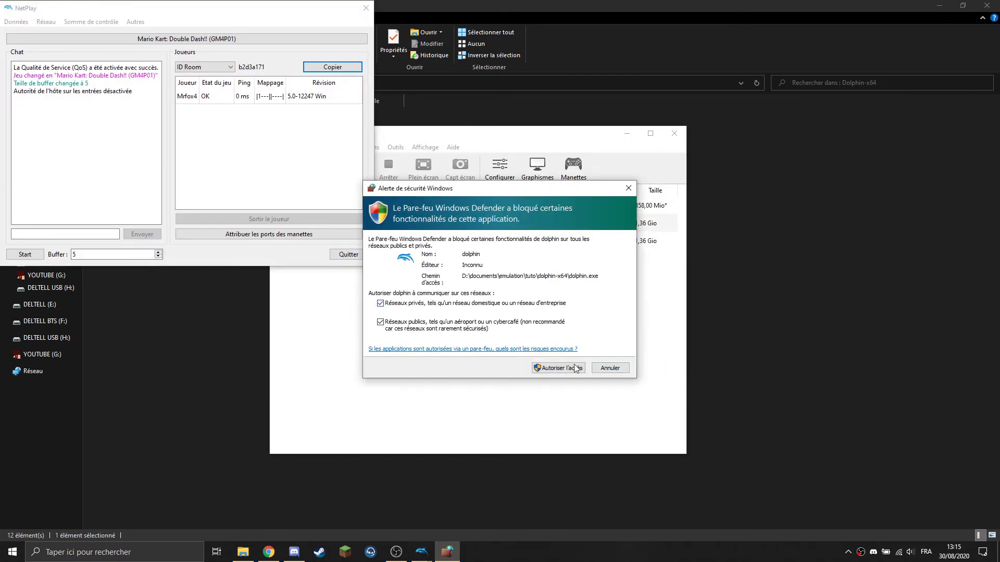
click(555, 368)
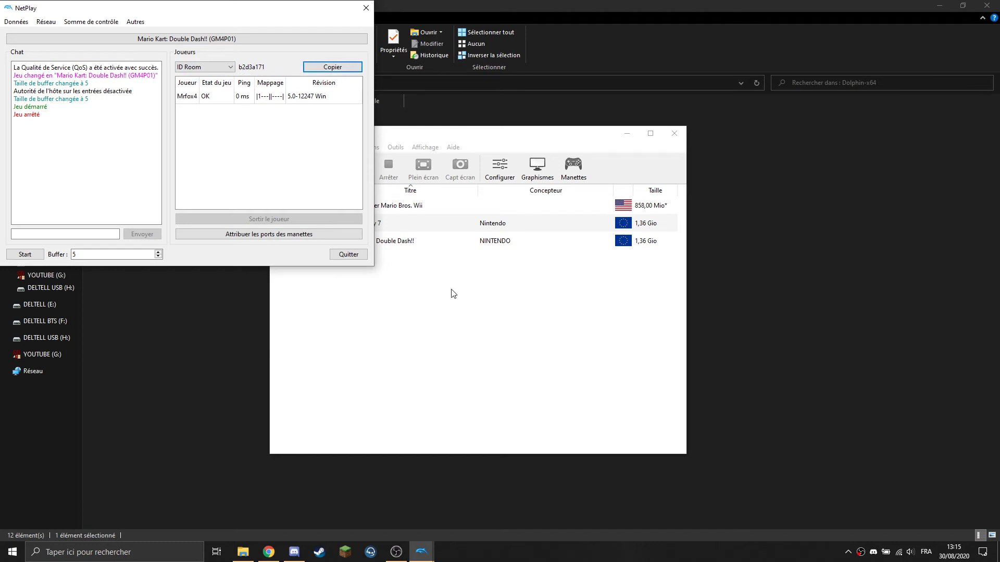
- Try to join the hosted session through the NetPlay configuration, using the room's ID as the host code
click(409, 221)
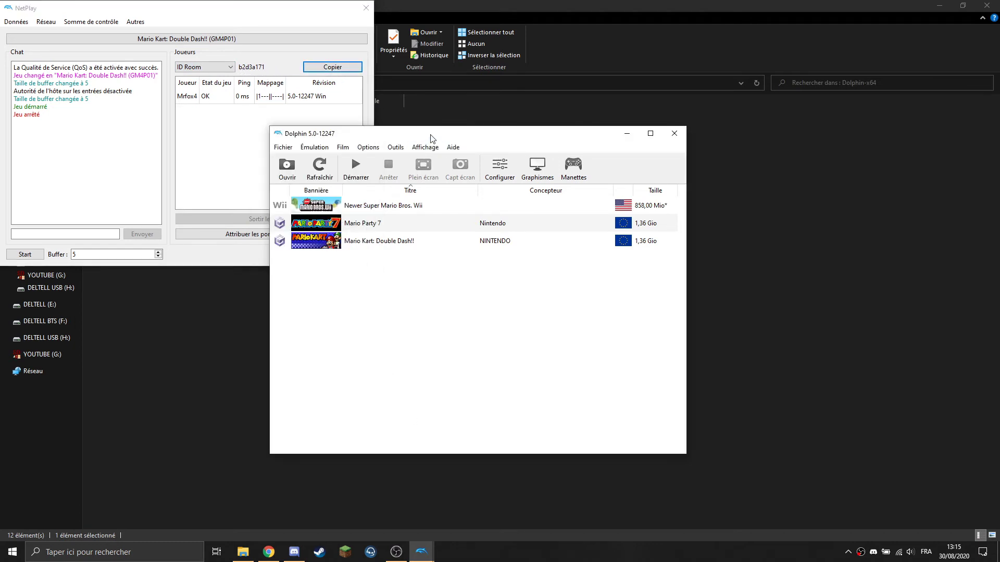
click(405, 148)
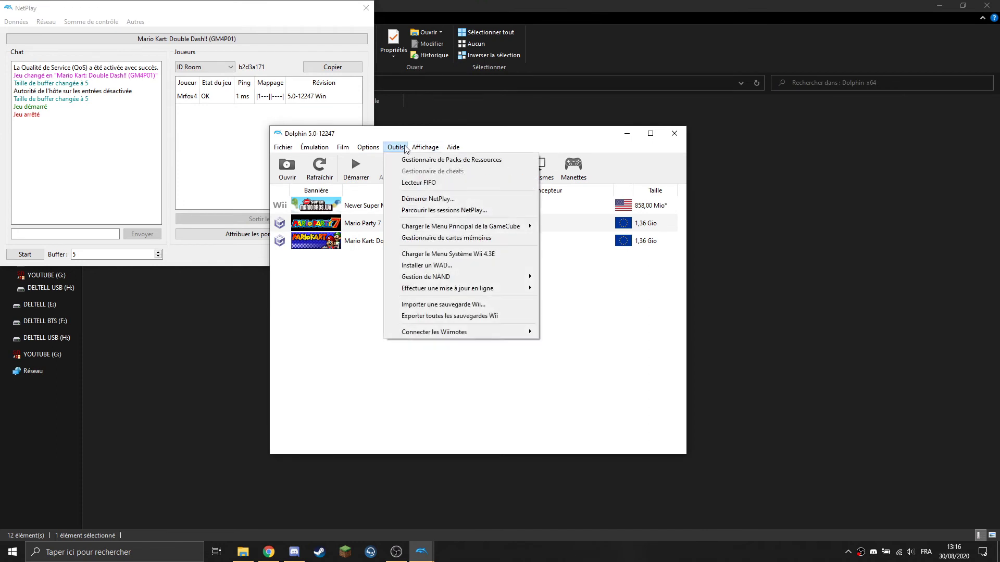
click(417, 198)
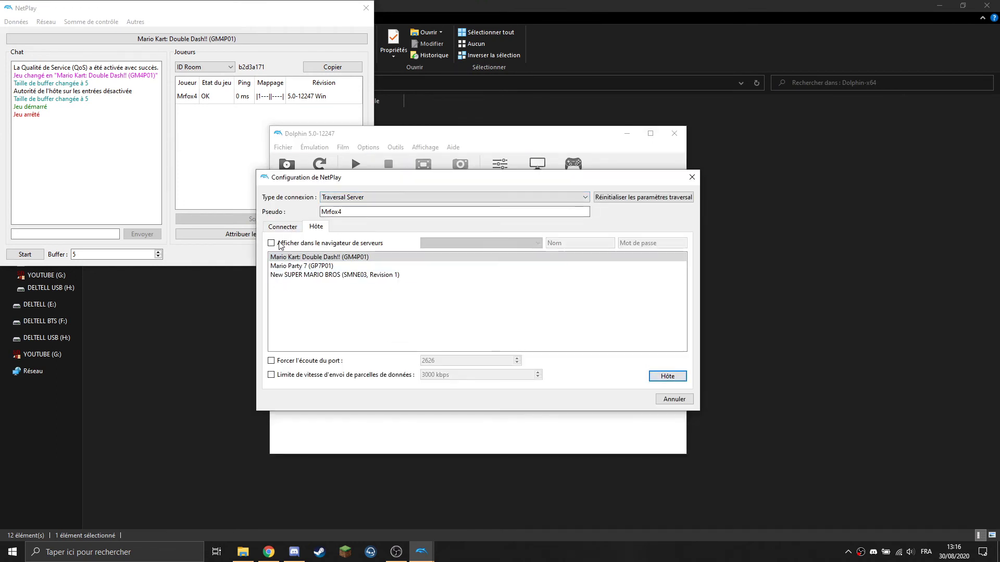
click(291, 230)
double_click(360, 243)
text(b2d3a171)
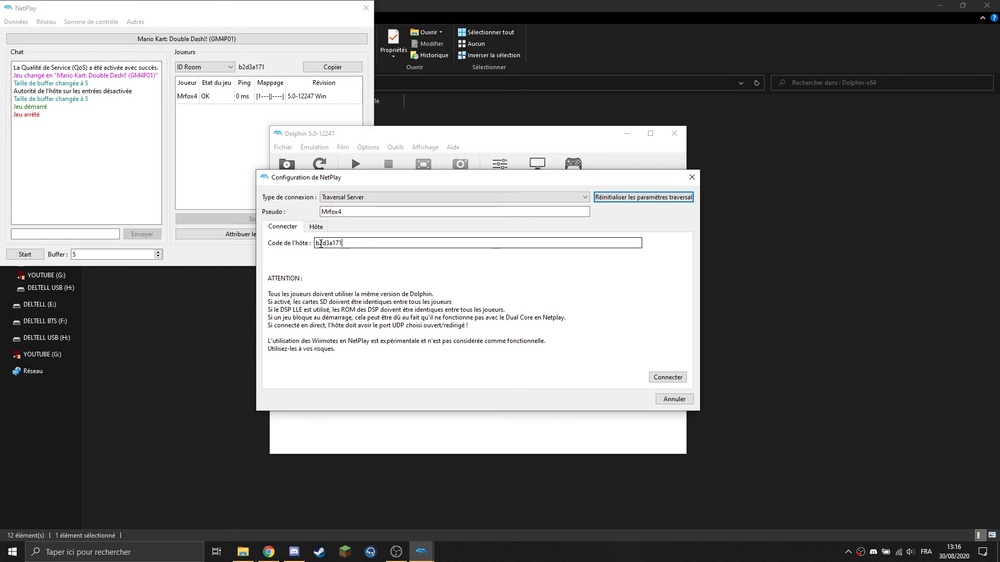
click(668, 377)
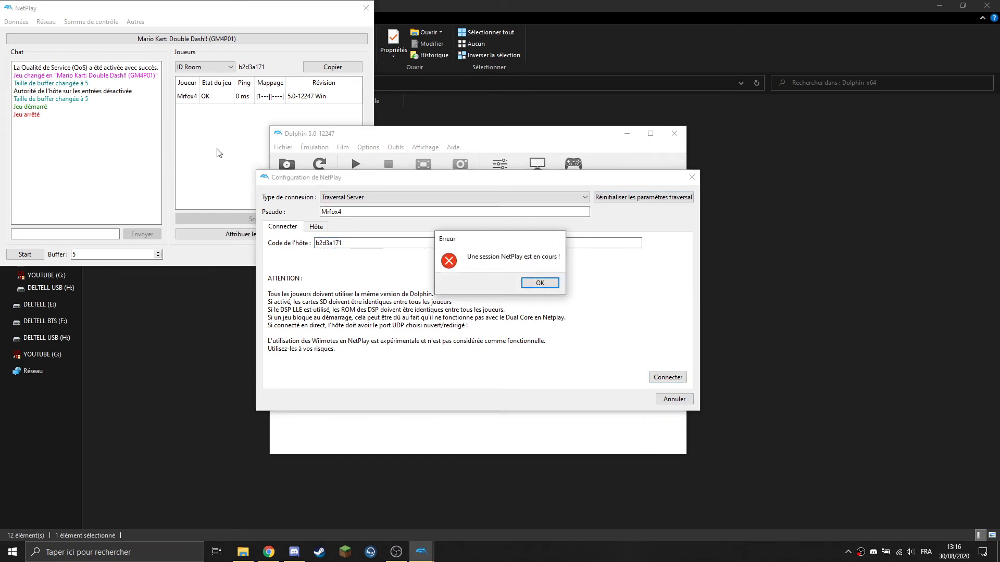
click(539, 284)
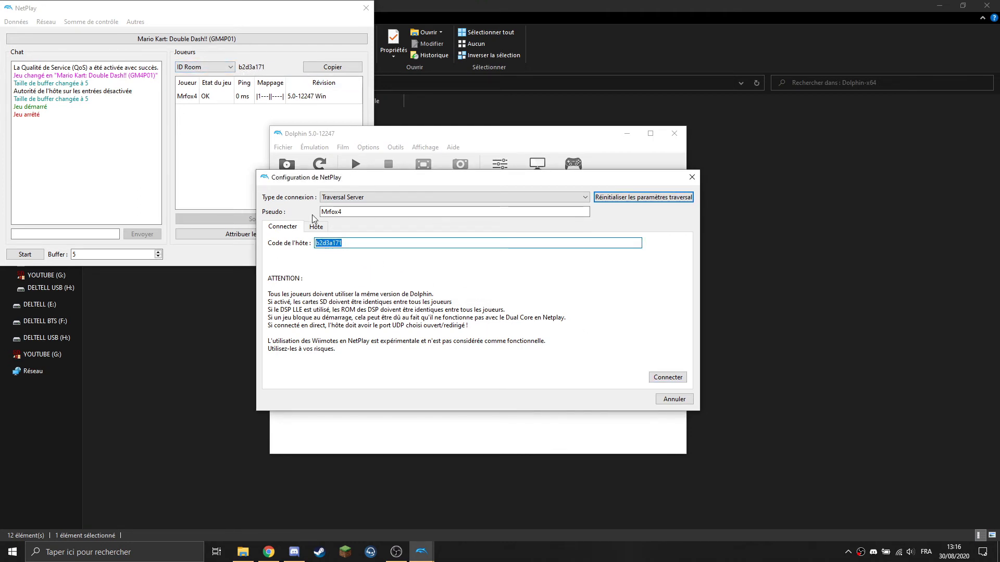
- Review the host code, nickname and hosting options in the NetPlay configuration and close it
click(343, 243)
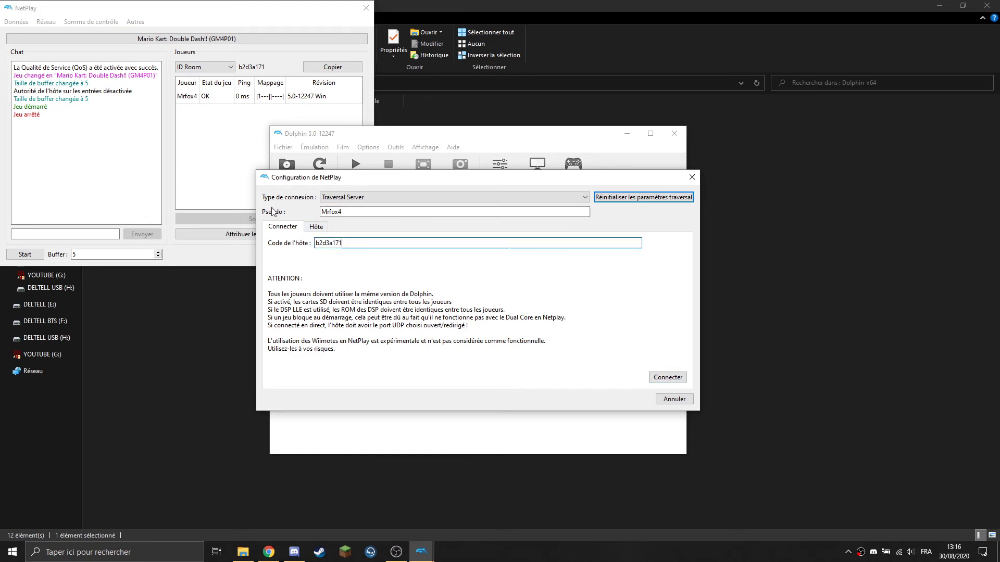
click(349, 212)
click(315, 227)
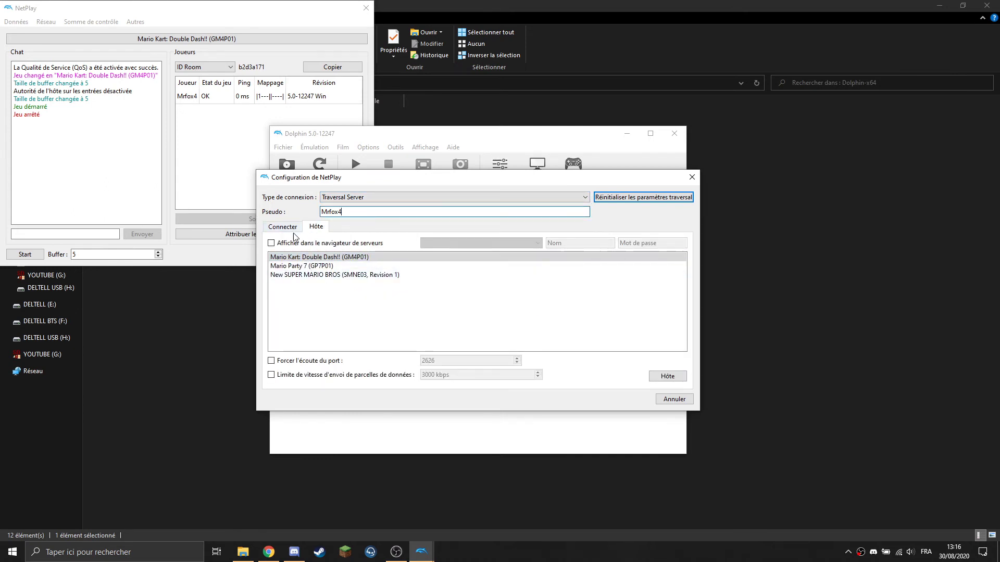
click(290, 227)
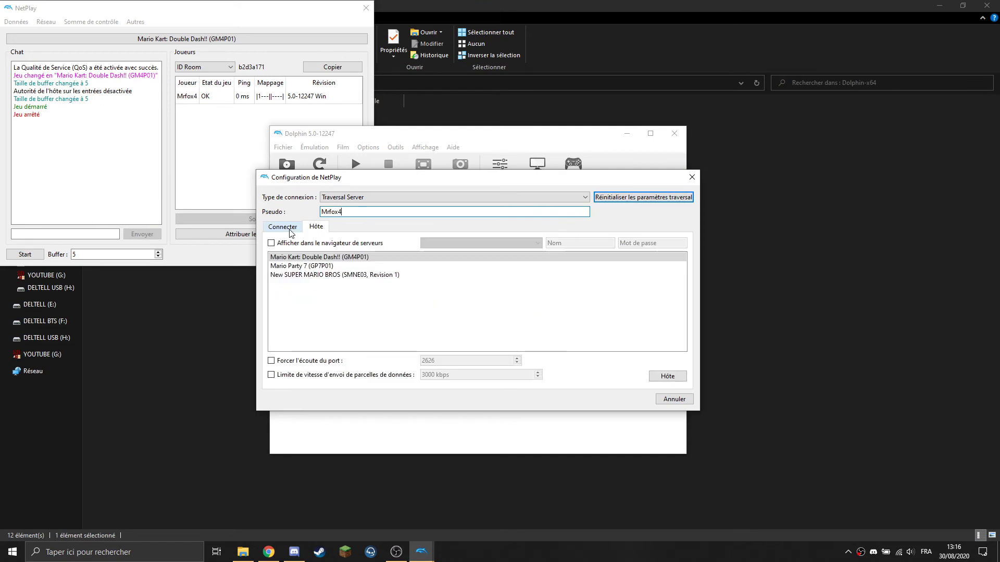
click(289, 227)
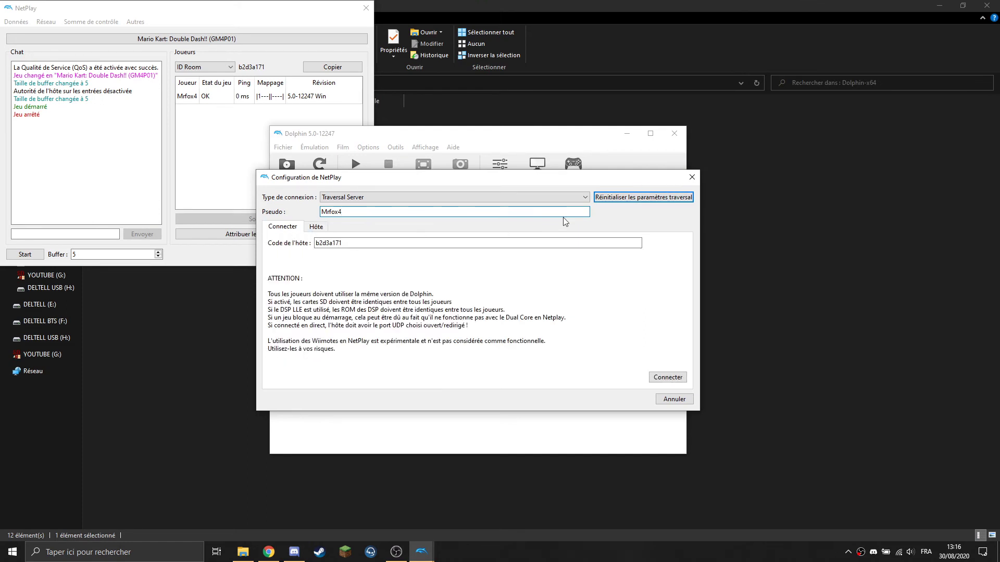
click(692, 178)
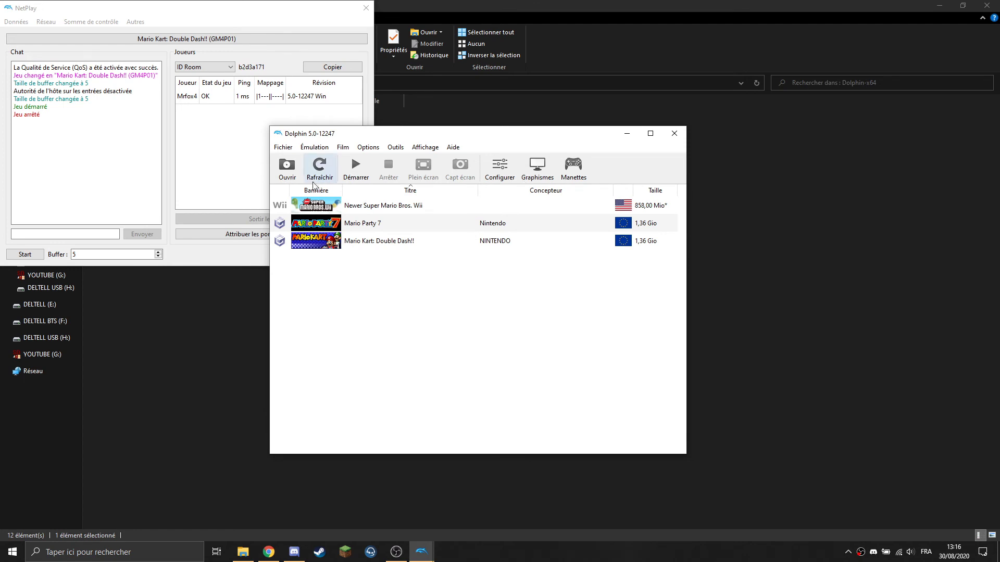
- Launch Mario Kart: Double Dash!! from the NetPlay room and leave the game
click(211, 165)
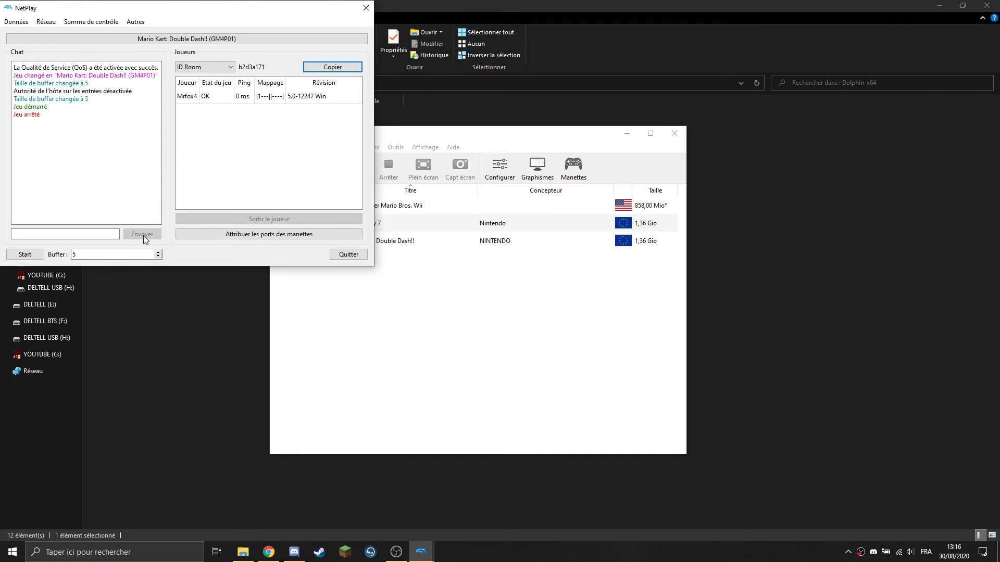
click(26, 256)
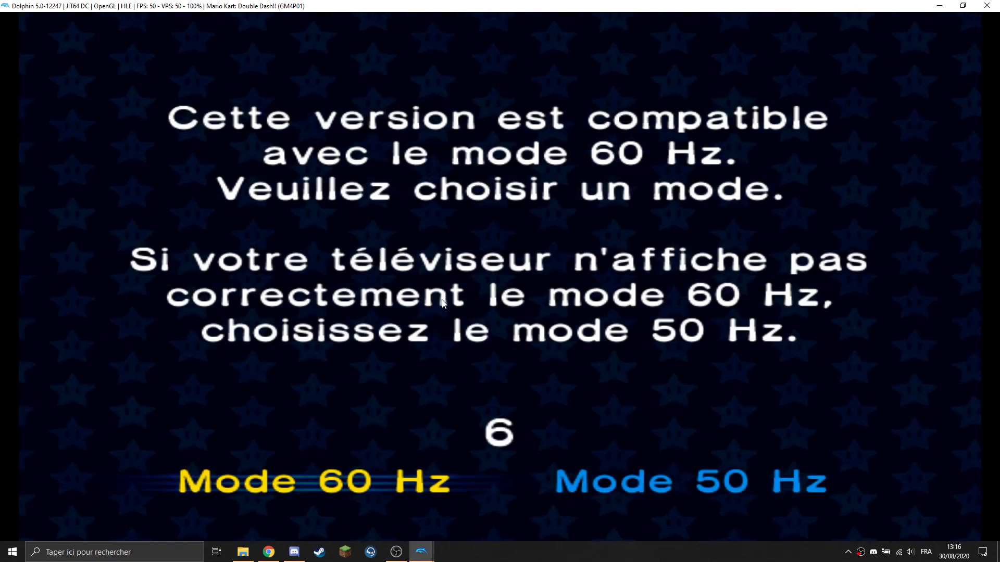
key(Escape)
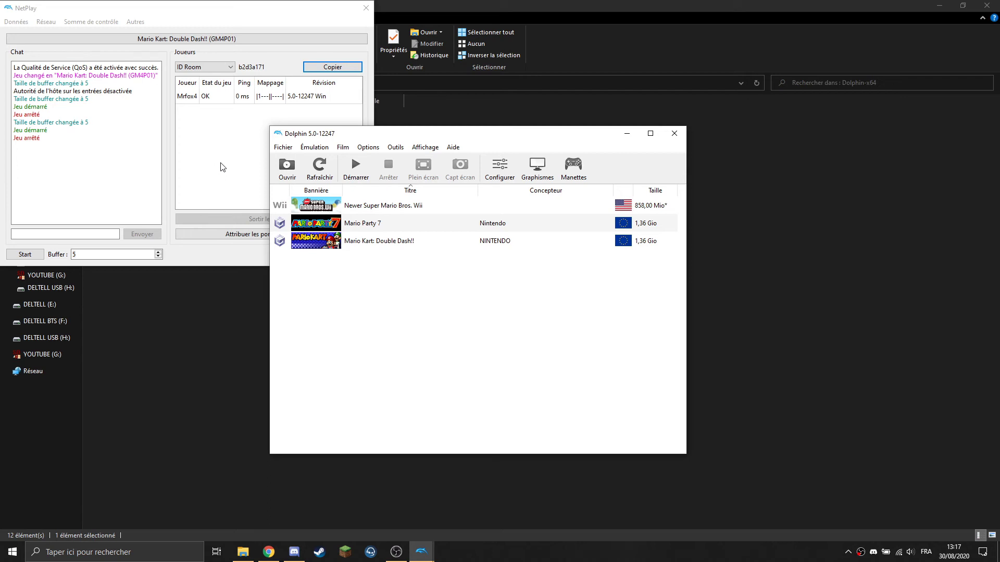
key(alt+F4)
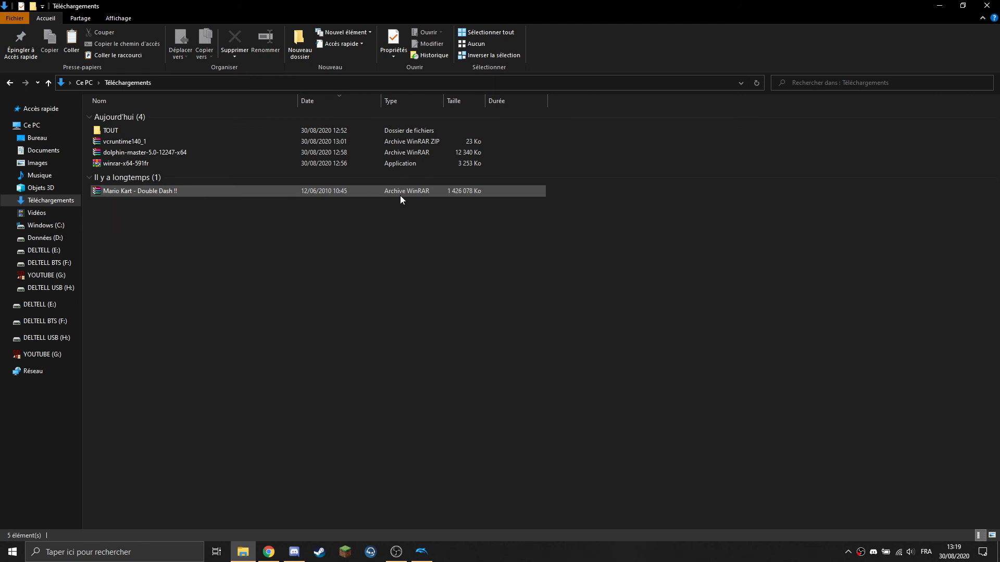
- Check the file types of Mario Kart - Double Dash !! in Téléchargements and mario p7 in the Emulation\Dolphin-x64\roms folder
right_click(154, 193)
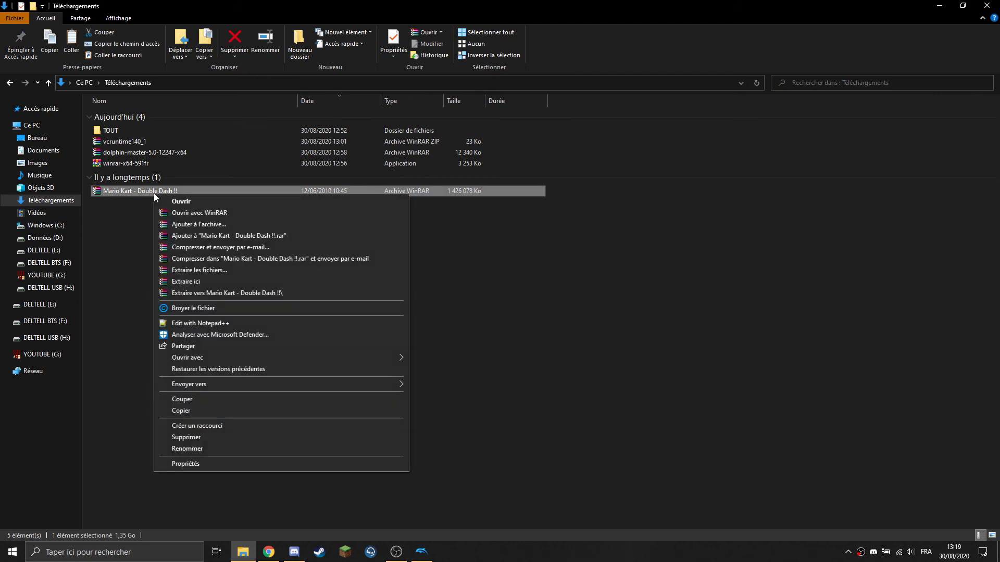
click(167, 464)
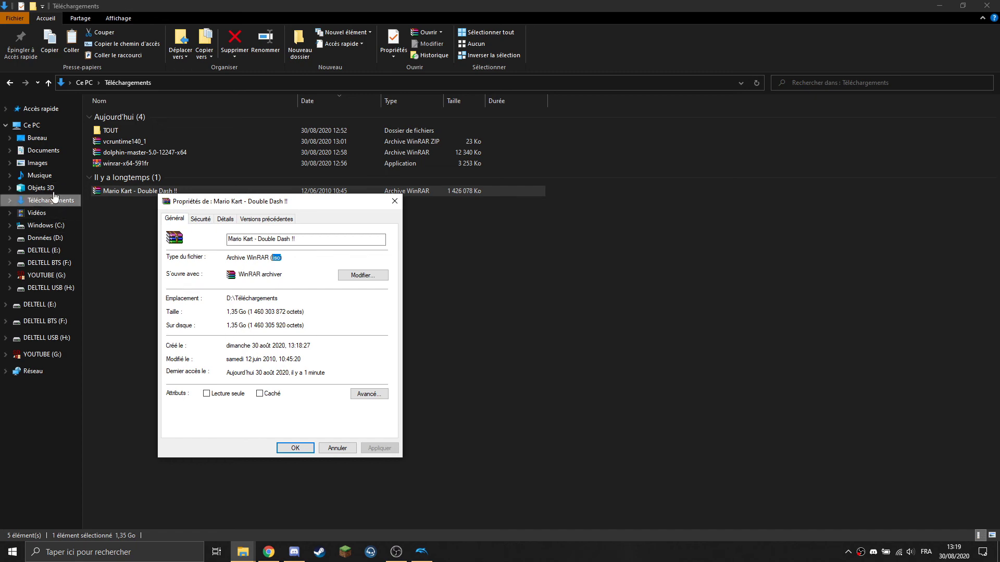
click(44, 150)
double_click(142, 161)
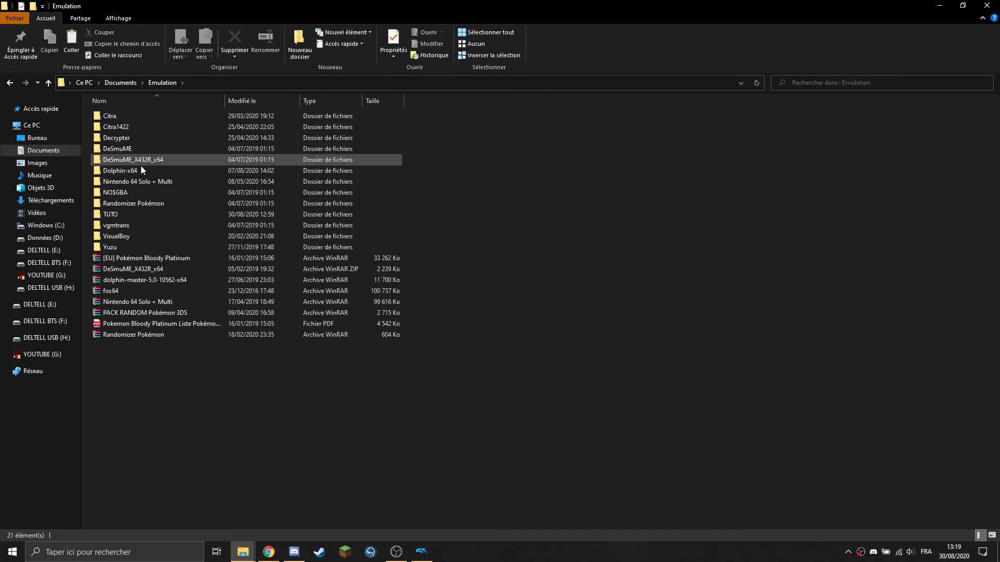
double_click(138, 162)
click(133, 140)
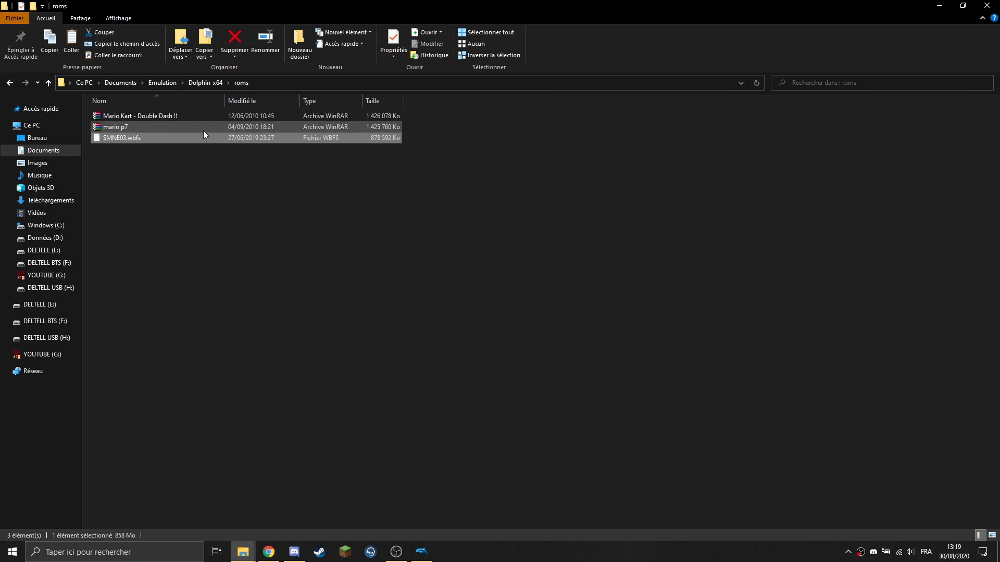
click(123, 128)
right_click(172, 129)
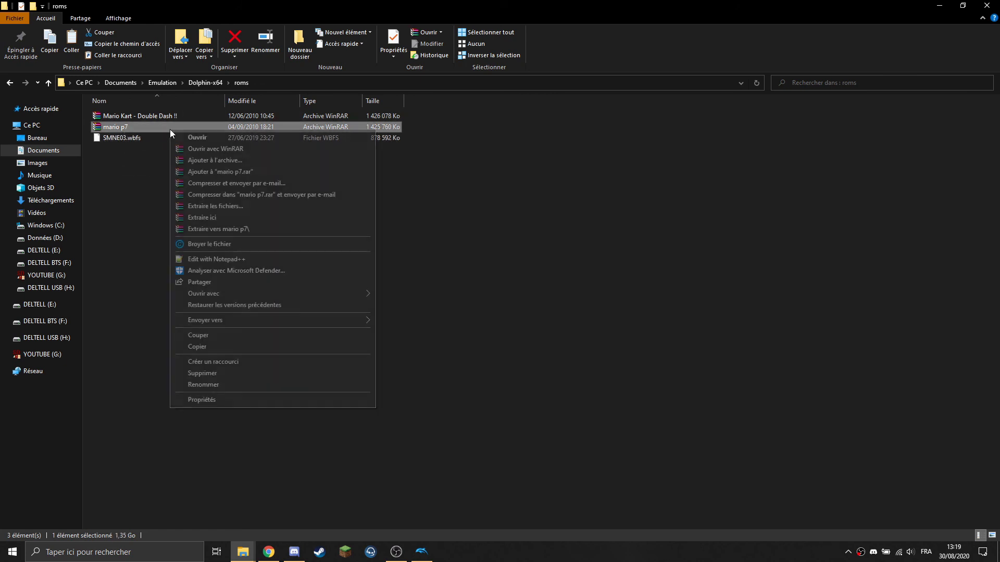
click(203, 400)
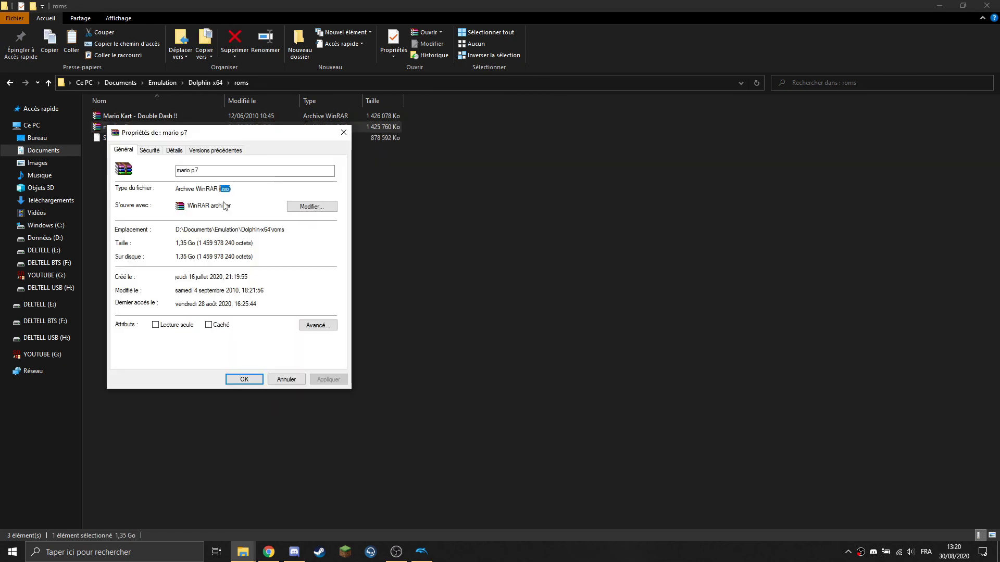
click(245, 380)
- Check the file types of the dolphin-master-5.0-12247-x64 and vcruntime140_1 archives in Téléchargements
click(52, 200)
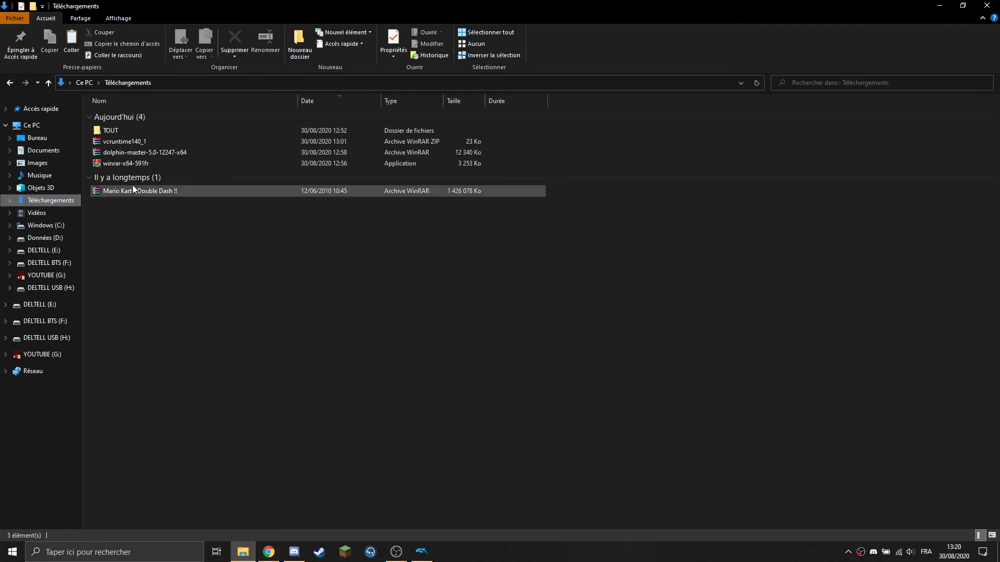
click(120, 194)
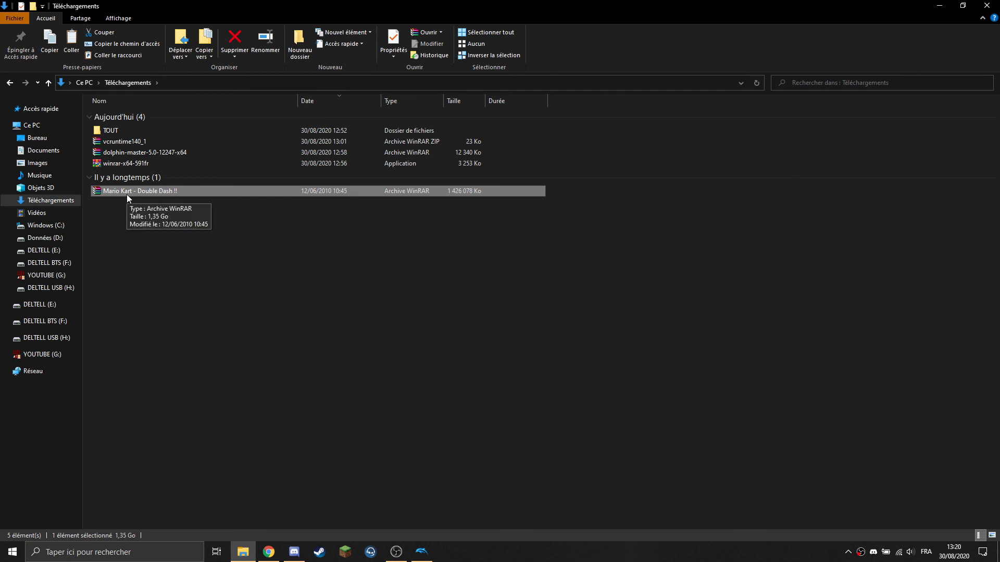
right_click(155, 155)
click(179, 384)
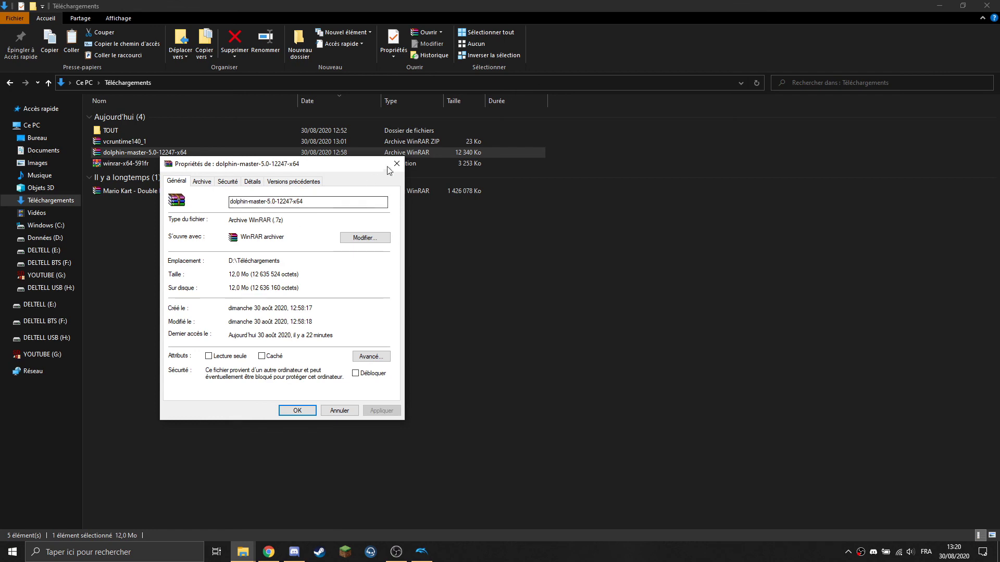
key(Escape)
right_click(140, 142)
click(166, 365)
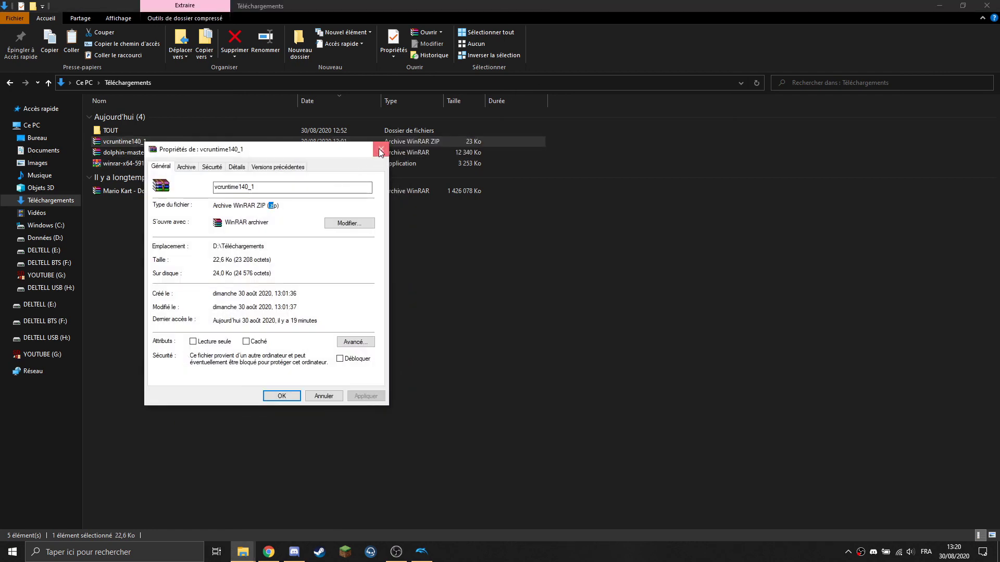
key(Escape)
- Open the vcruntime140_1 archive in WinRAR, examine the files it contains and close it
double_click(117, 142)
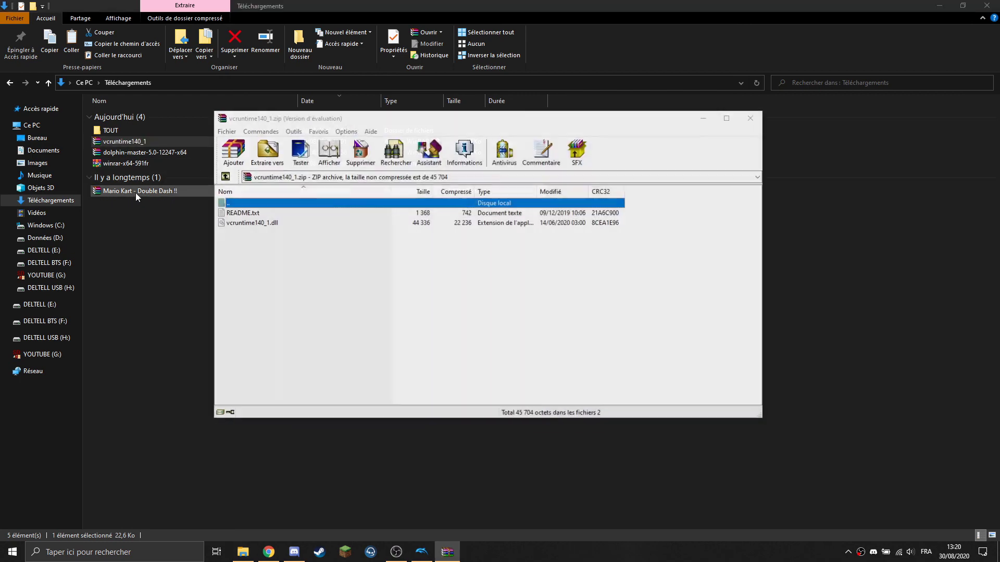
click(698, 111)
drag(252, 241, 246, 216)
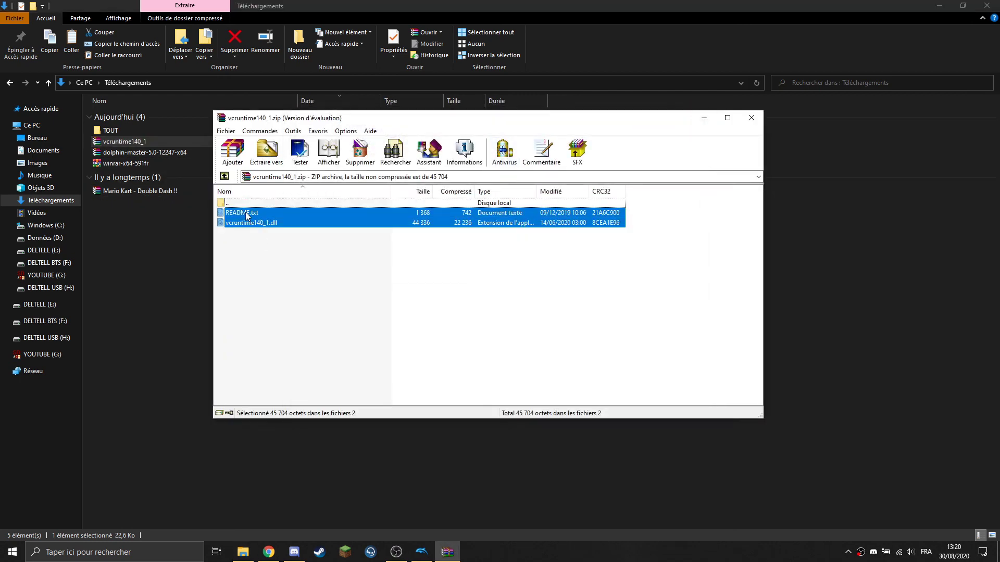
key(Escape)
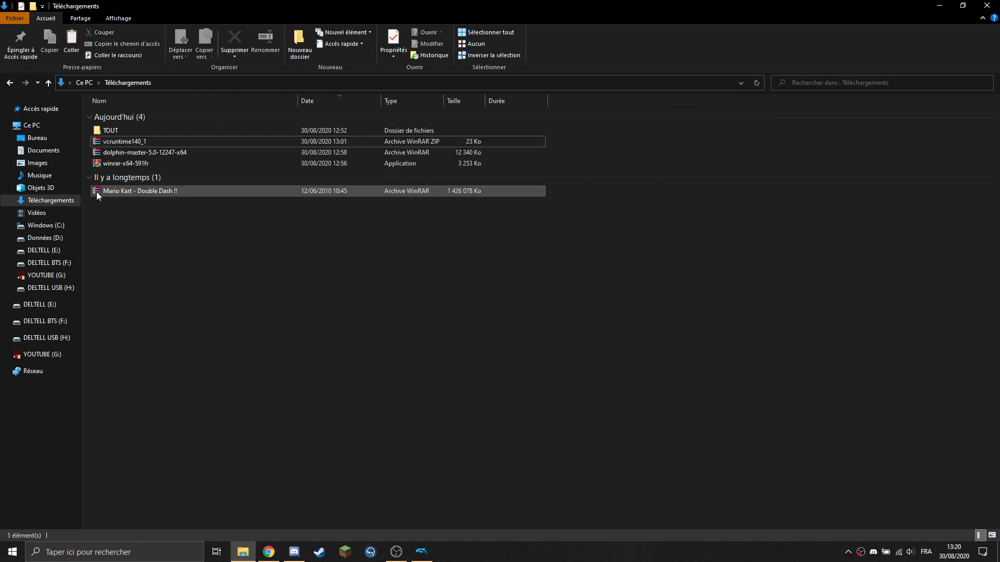
- View the file properties of Mario Kart - Double Dash !! and close them
right_click(146, 192)
click(185, 467)
click(387, 201)
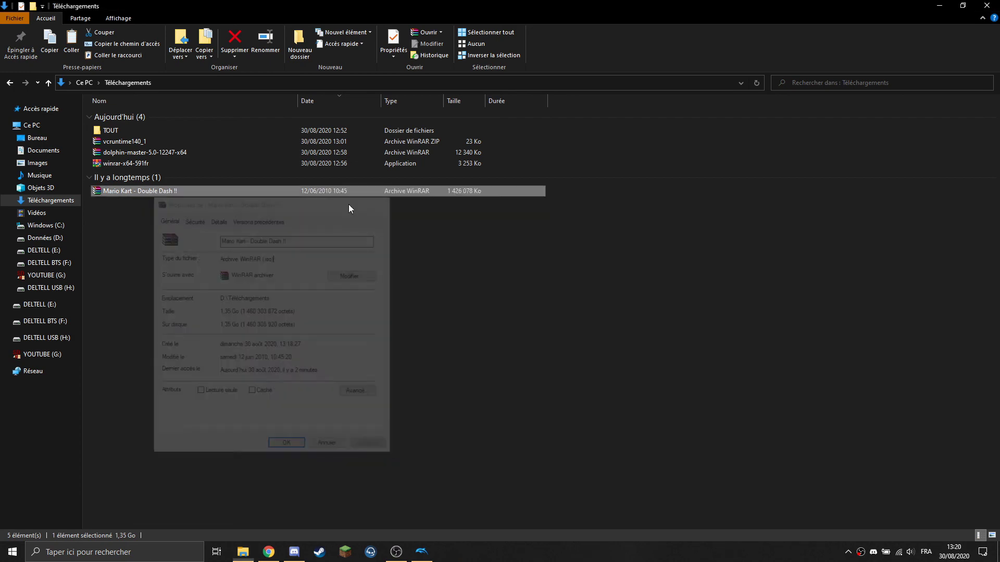
- Move the Mario Kart - Double Dash !! archive from Téléchargements into Documents\Emulation\TUTO\Dolphin-x64\roms
right_click(123, 192)
click(152, 407)
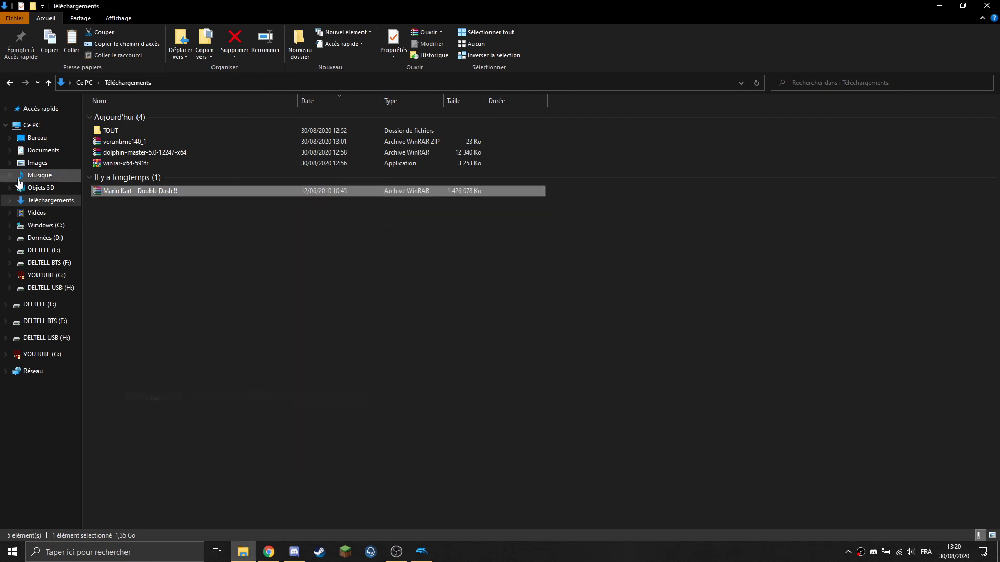
click(43, 150)
double_click(118, 160)
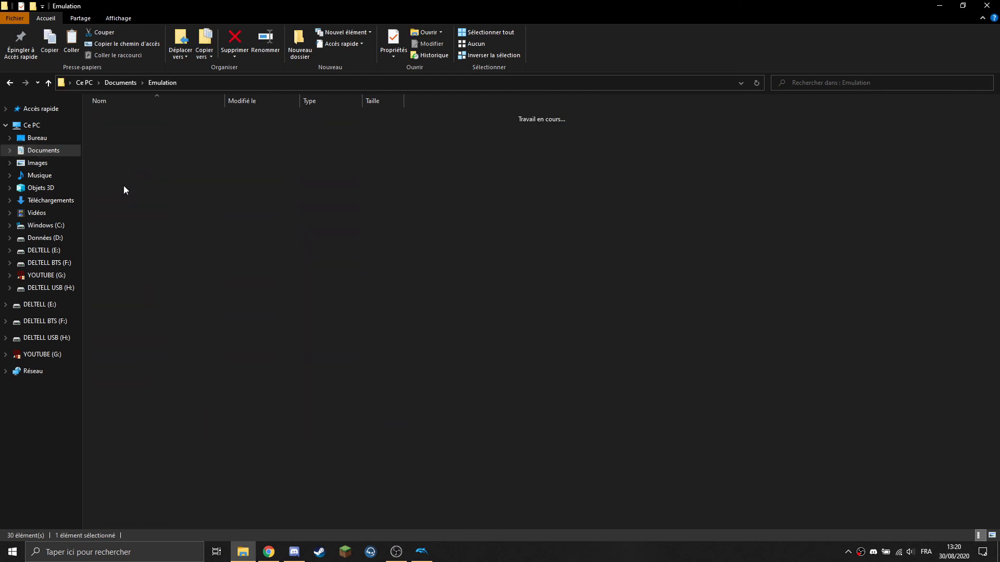
double_click(122, 213)
double_click(131, 120)
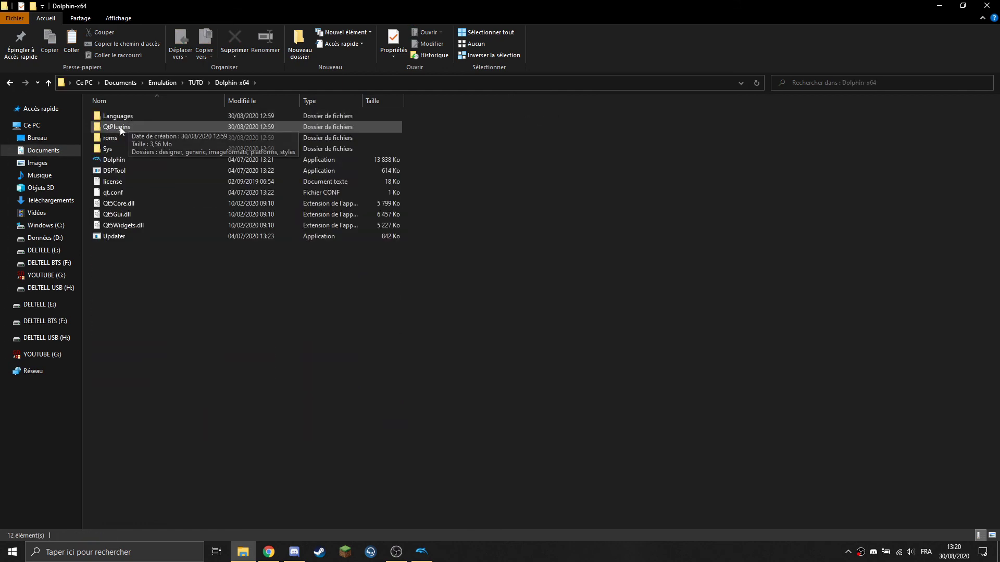
double_click(118, 137)
key(ctrl+v)
click(214, 322)
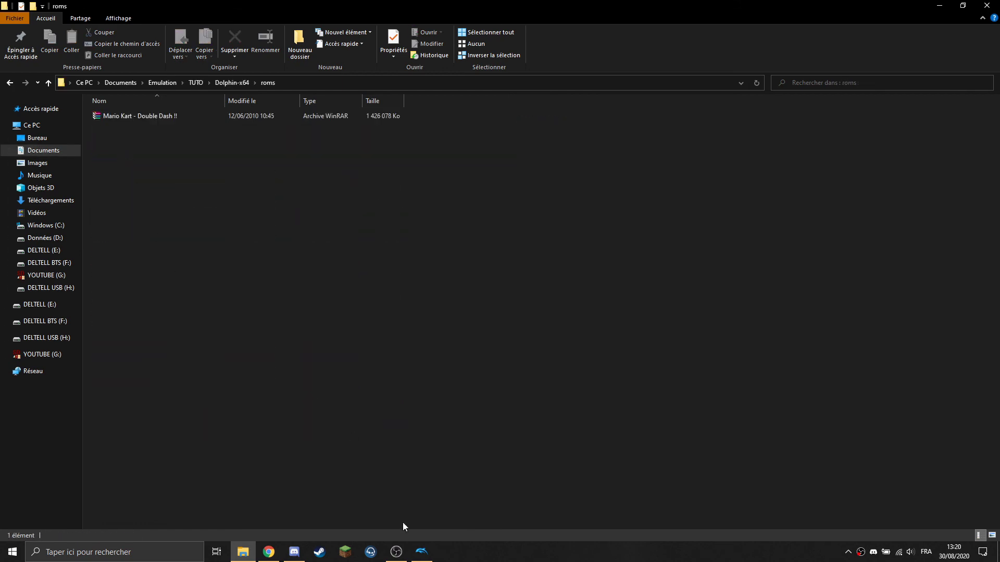
- Switch to Dolphin and check the Mario Kart: Double Dash!! entries in the game list
click(421, 551)
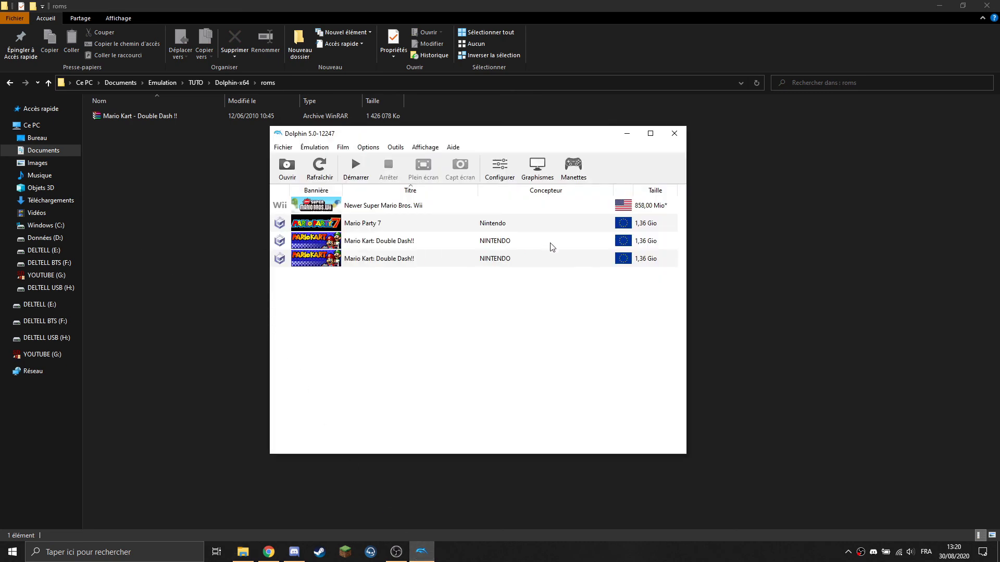
click(372, 263)
click(377, 242)
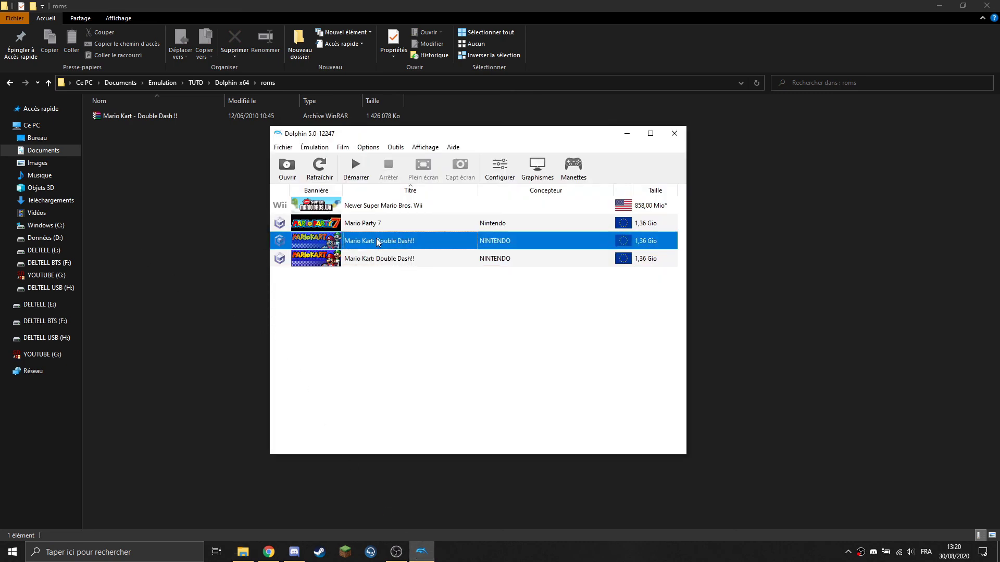
click(345, 308)
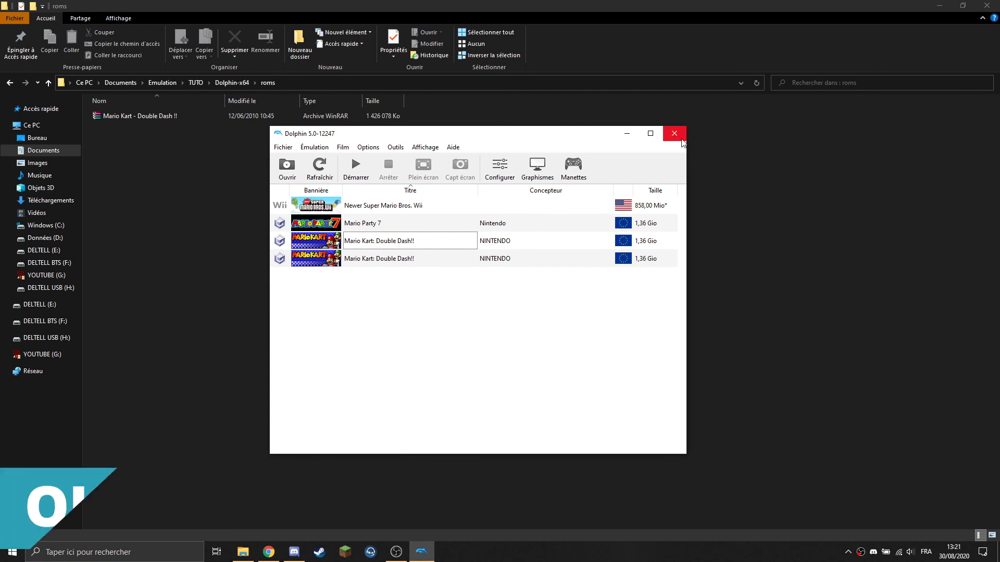